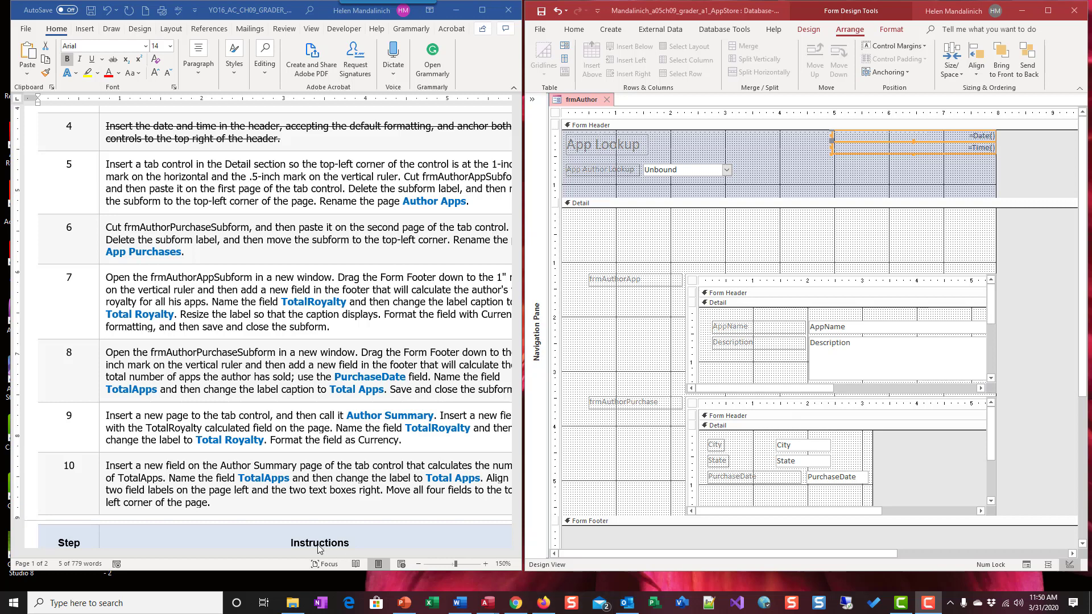
Bring the full text of the Word instructions into view and delete the frmAuthorApp subform's label in the Access form.
click(300, 520)
drag(288, 553, 328, 554)
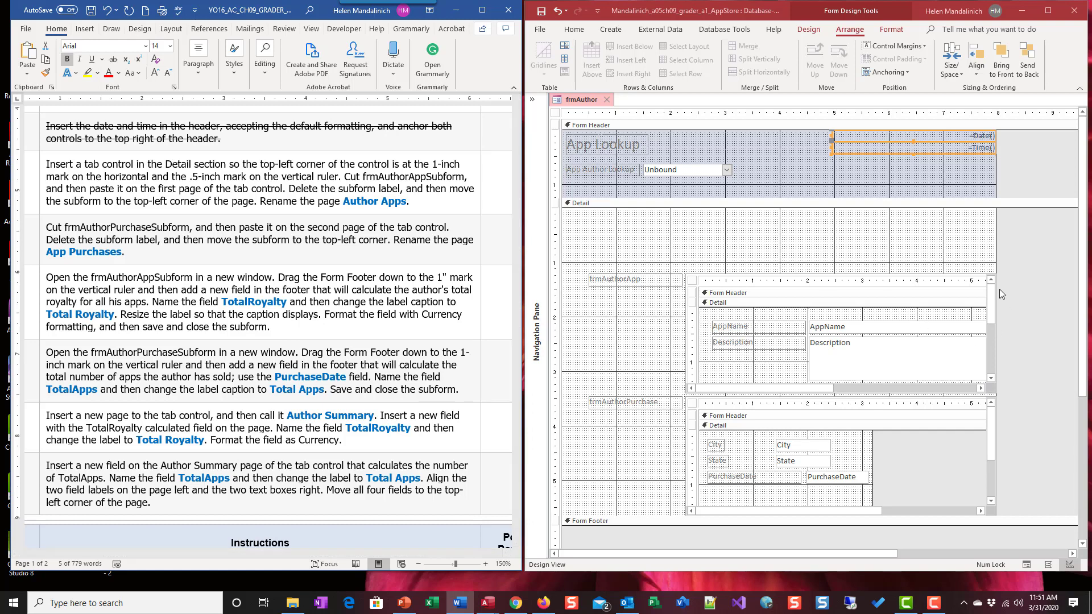
click(628, 282)
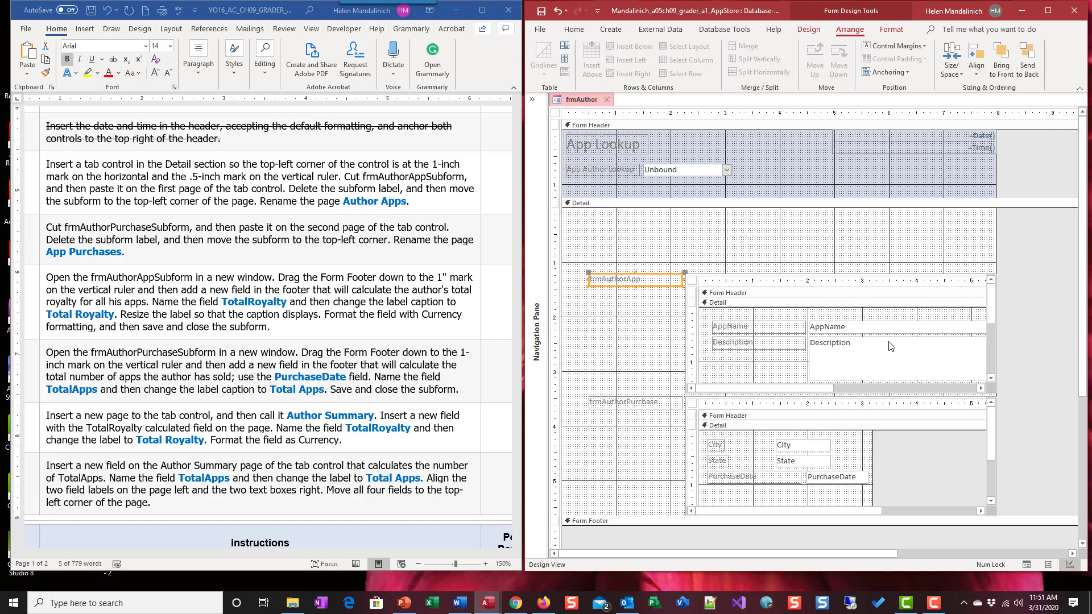
key(Delete)
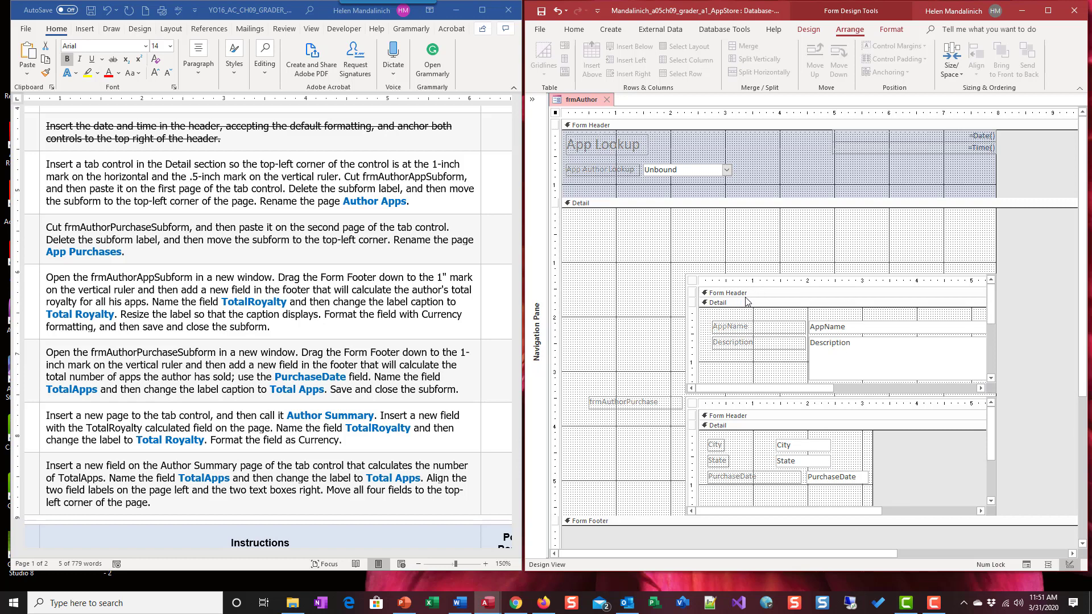
Cut the frmAuthorApp subform from the Detail section.
click(763, 283)
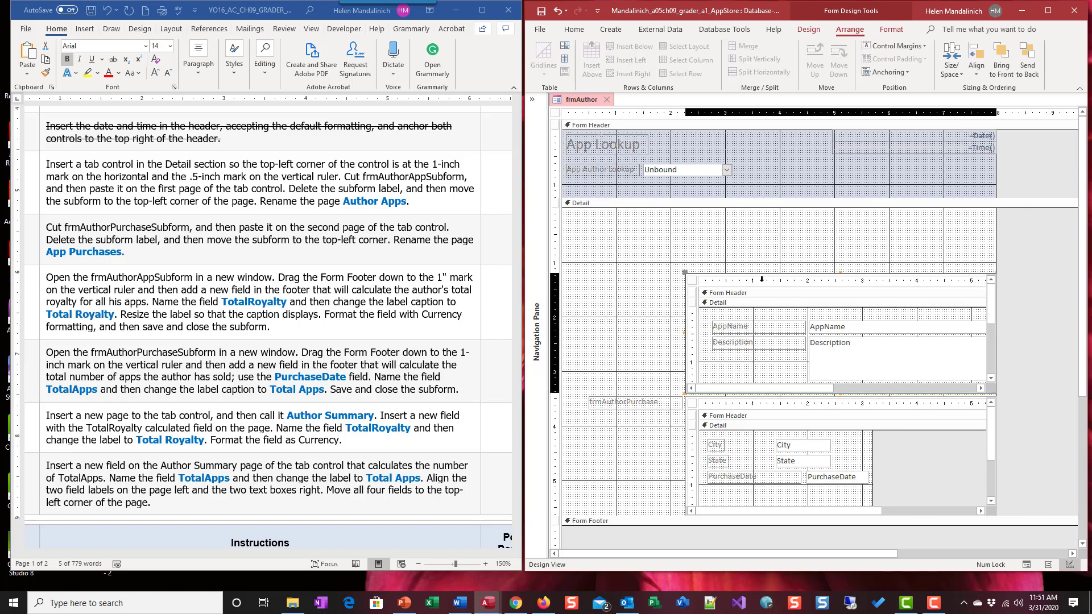
right_click(782, 276)
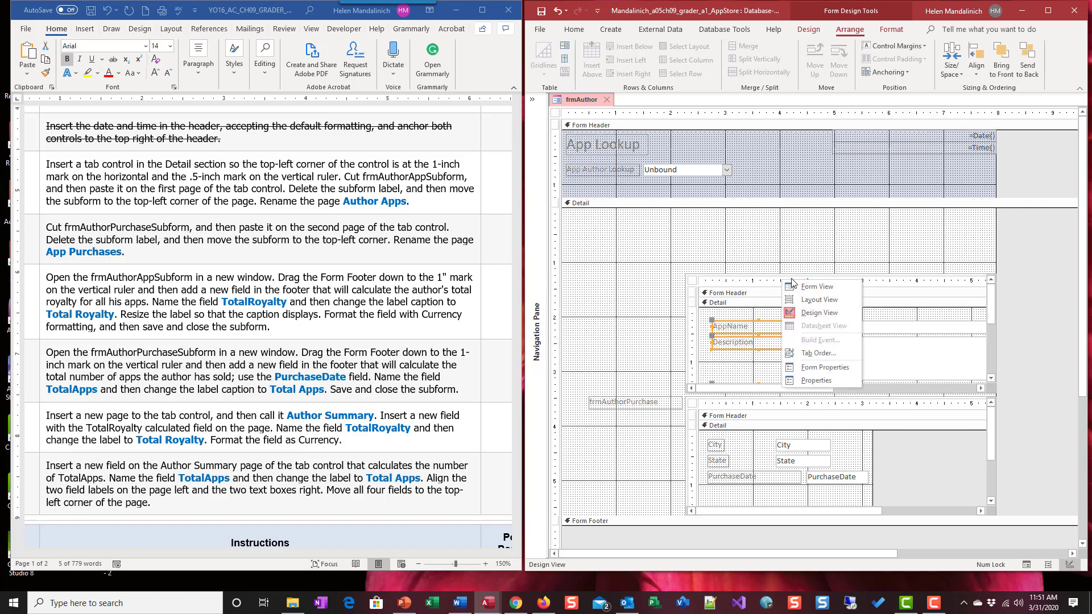
click(772, 270)
click(772, 275)
right_click(772, 274)
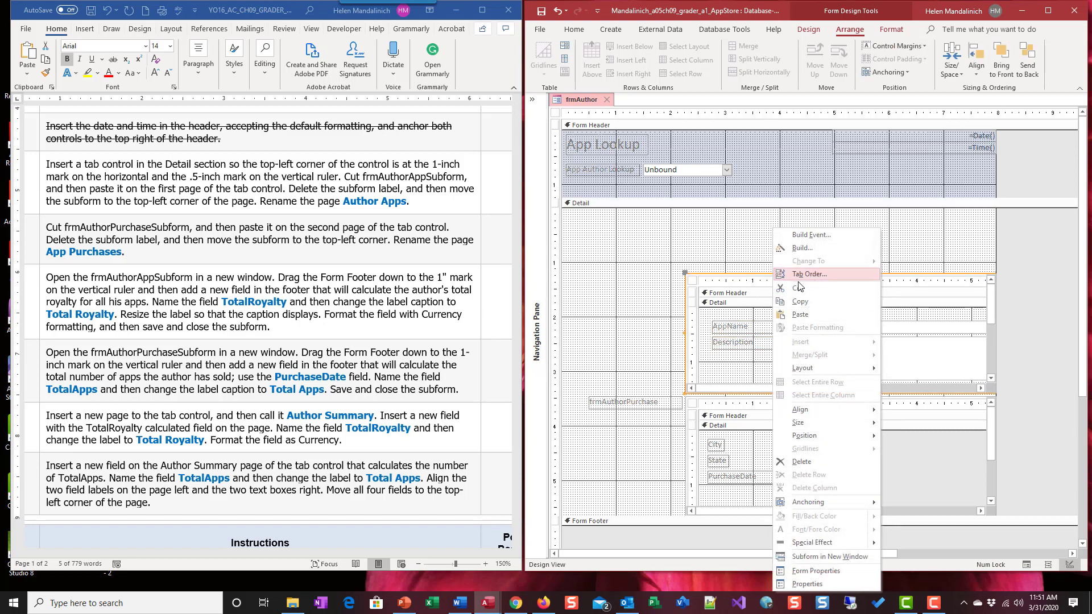
click(798, 287)
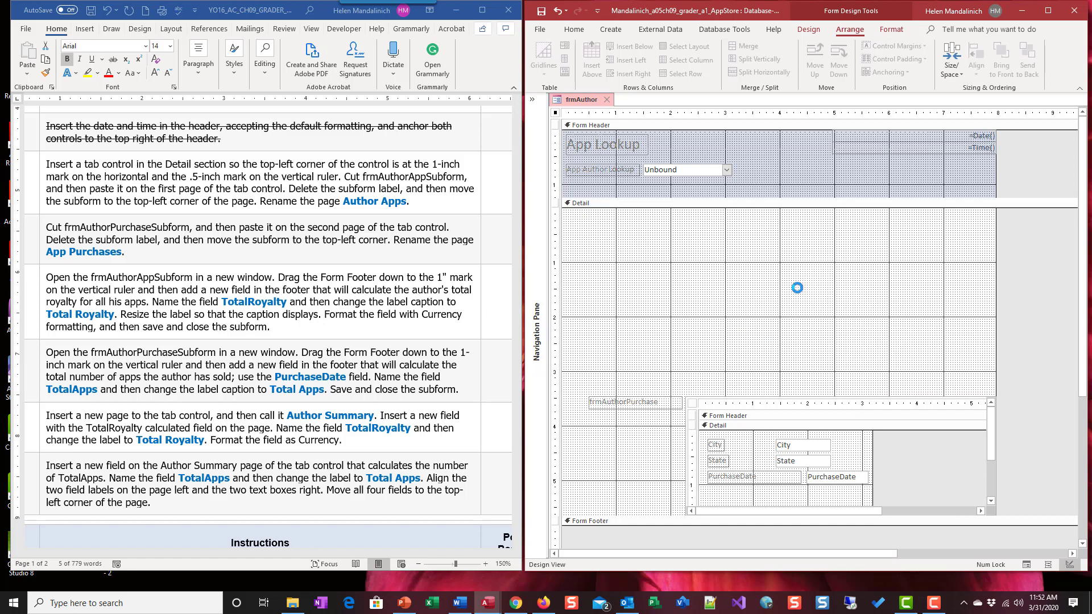
Insert a tab control in the Detail section from the 1-inch horizontal and 0.5-inch vertical marks, about 6.7 inches wide and 2.7 inches tall.
click(808, 30)
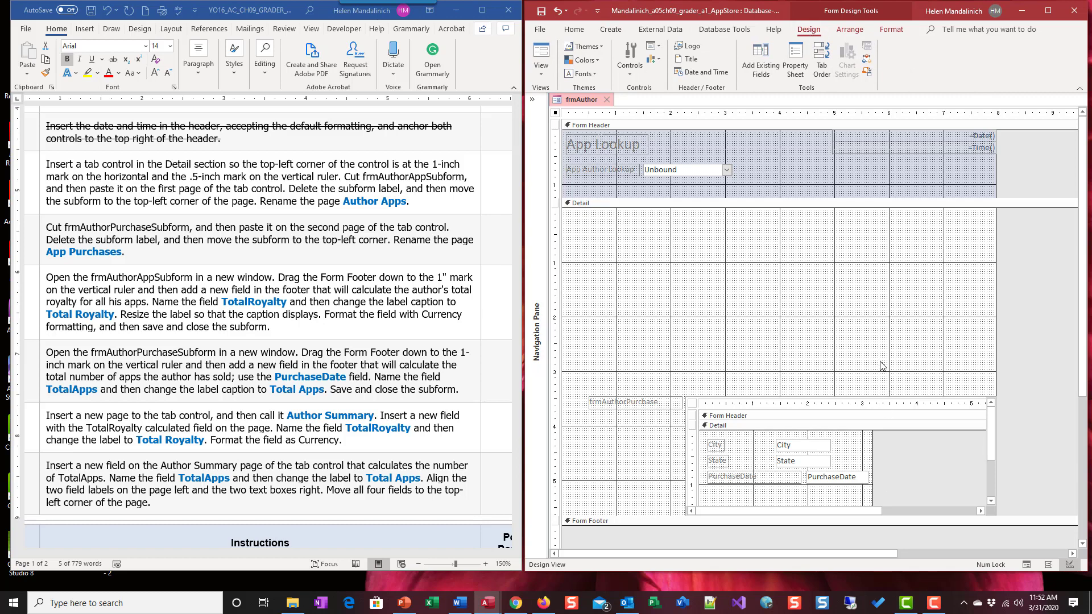
click(626, 70)
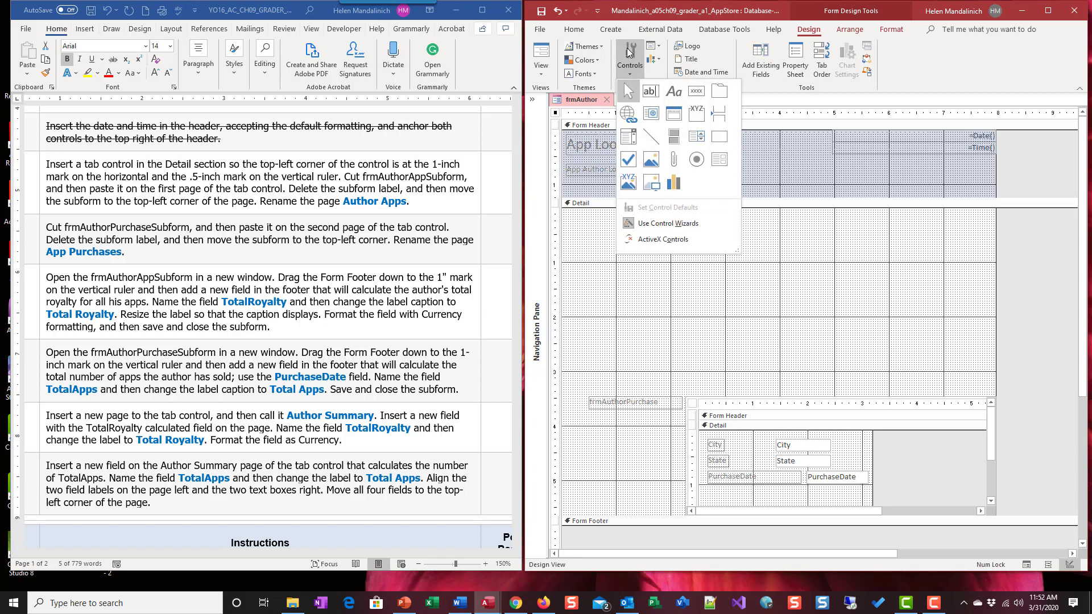
click(721, 92)
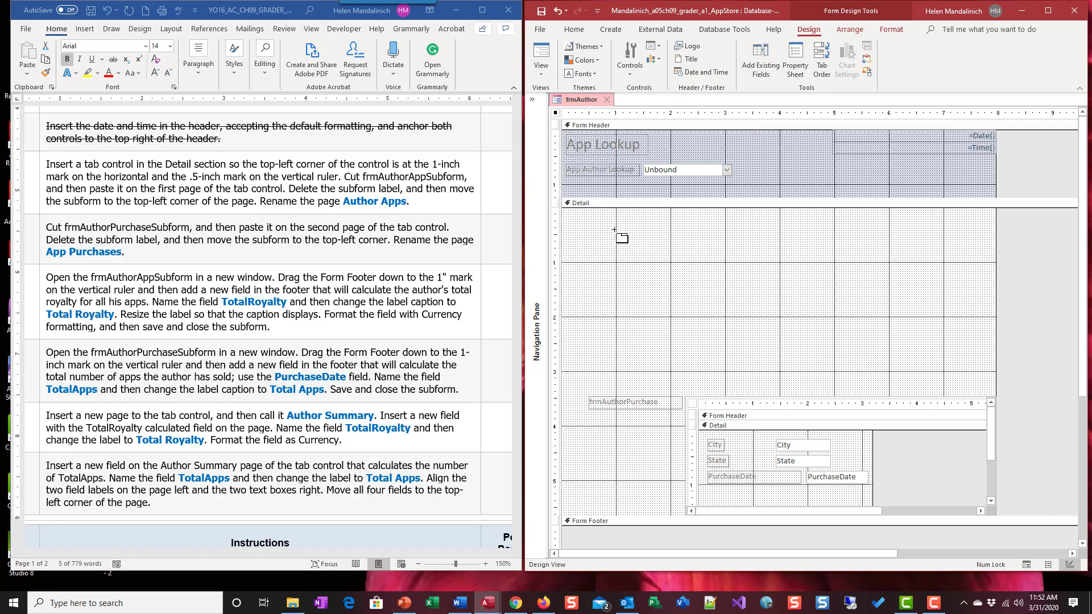
drag(616, 233, 982, 380)
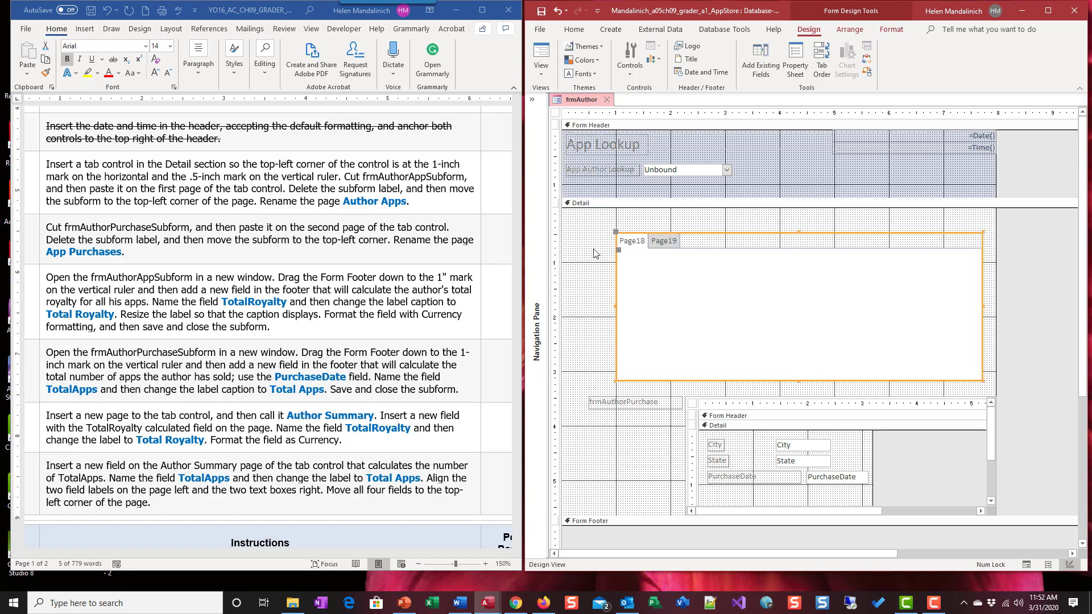
Paste the cut frmAuthorApp subform onto the first page of the tab control.
click(584, 278)
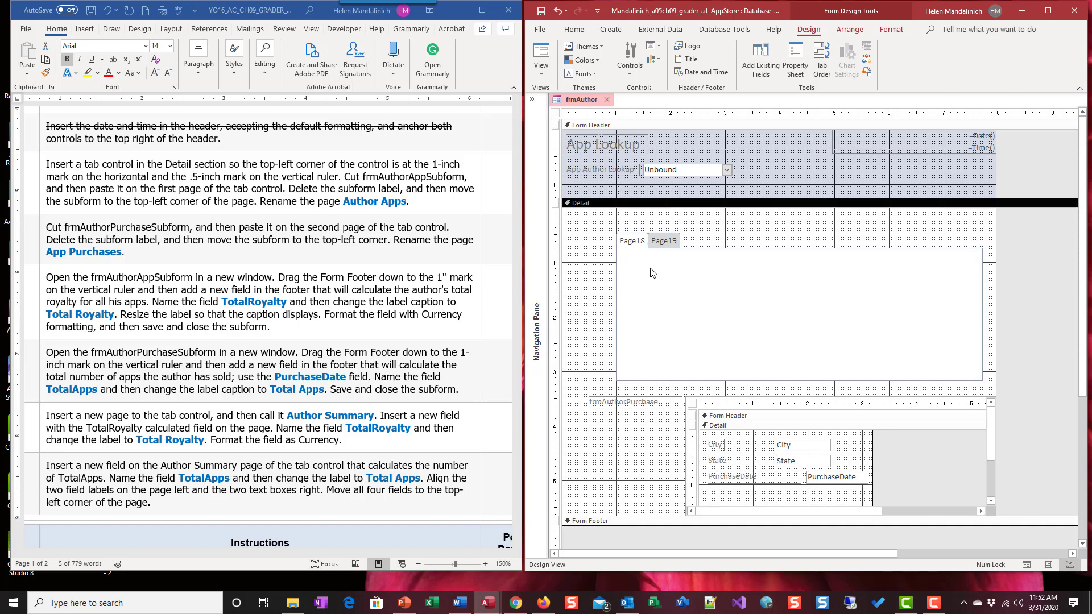
click(647, 247)
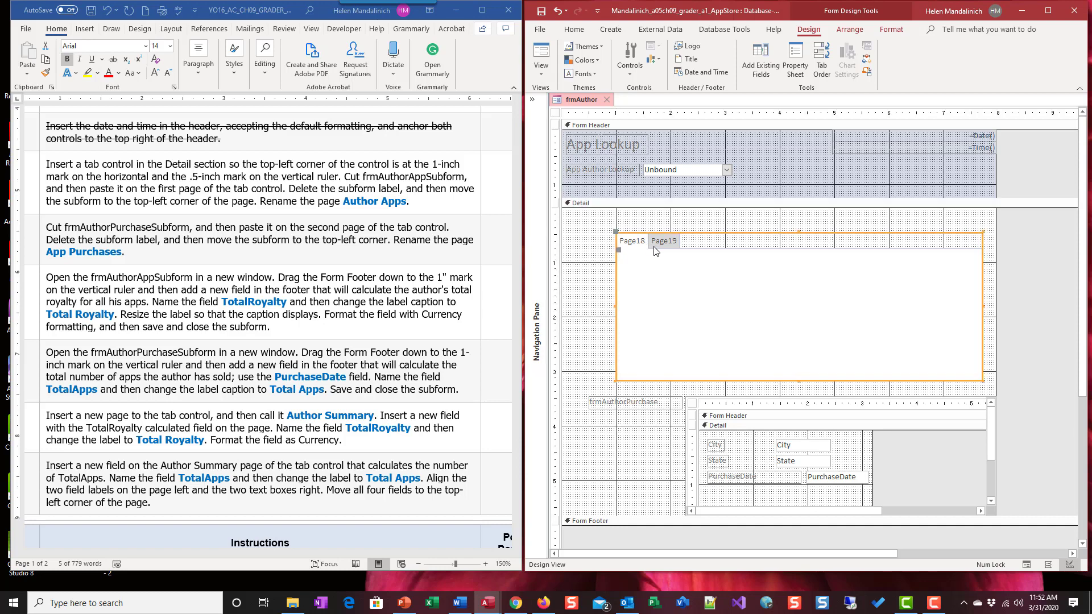
right_click(646, 279)
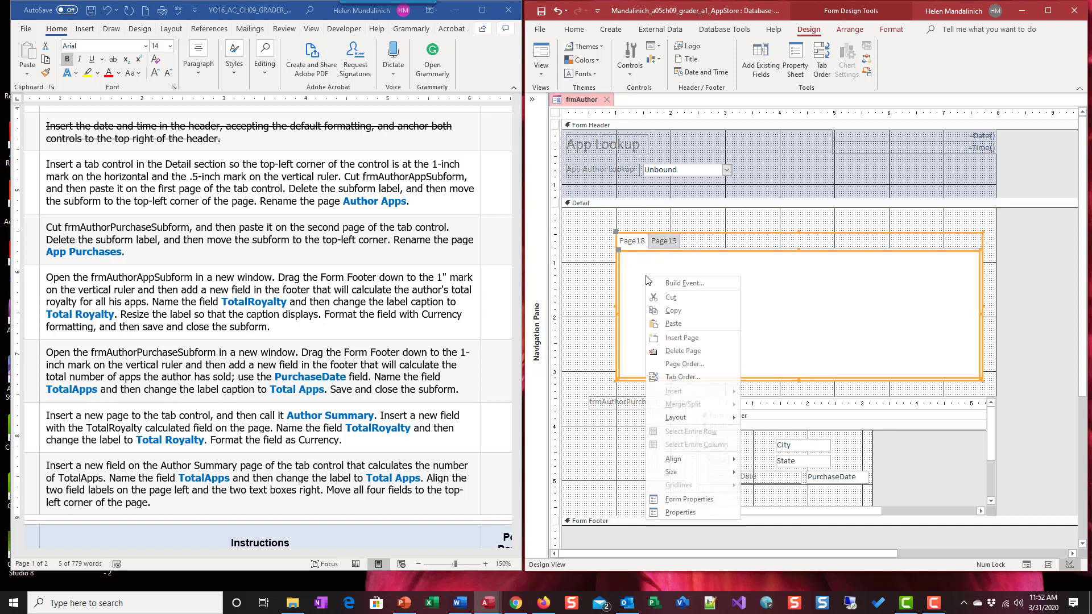
click(673, 324)
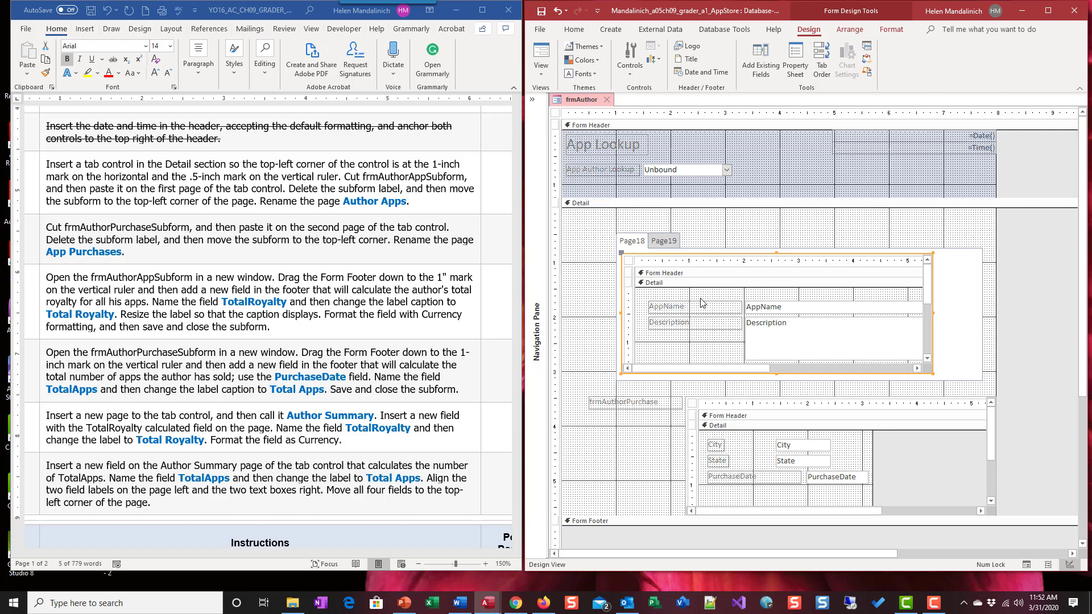
In the Word instructions, highlight "Rename the page Author Apps" and "Rename the page App Purchases." in yellow.
click(390, 202)
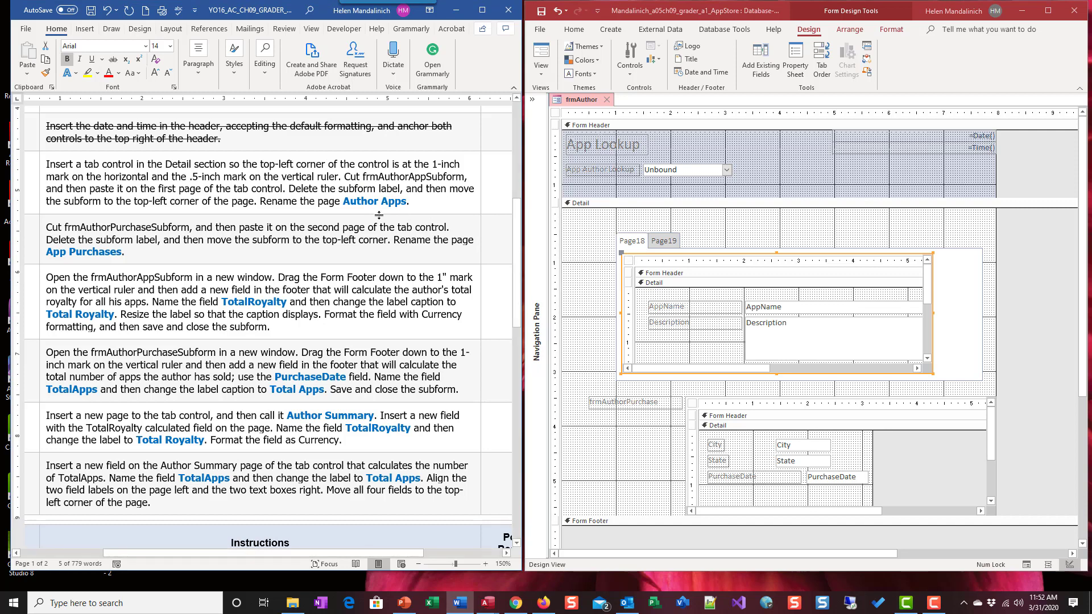
click(392, 205)
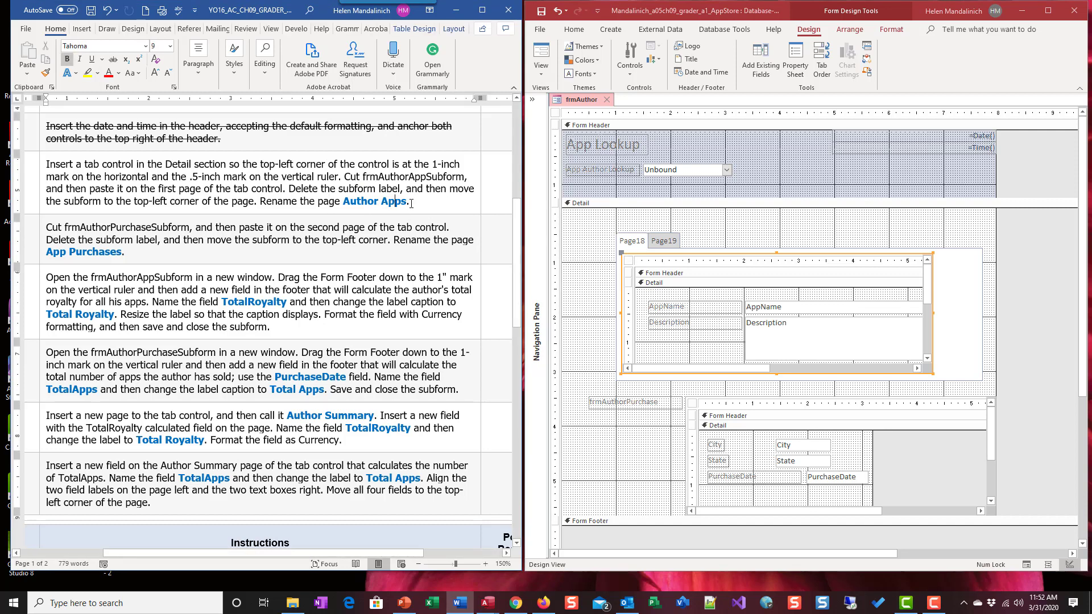
click(412, 203)
shift+click(406, 202)
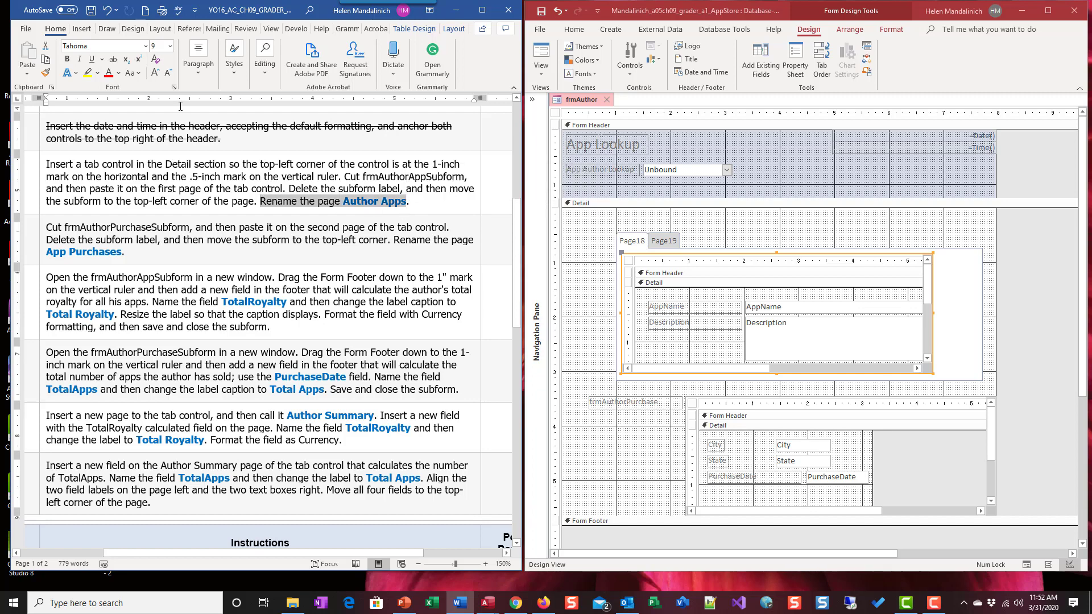
click(87, 73)
click(50, 234)
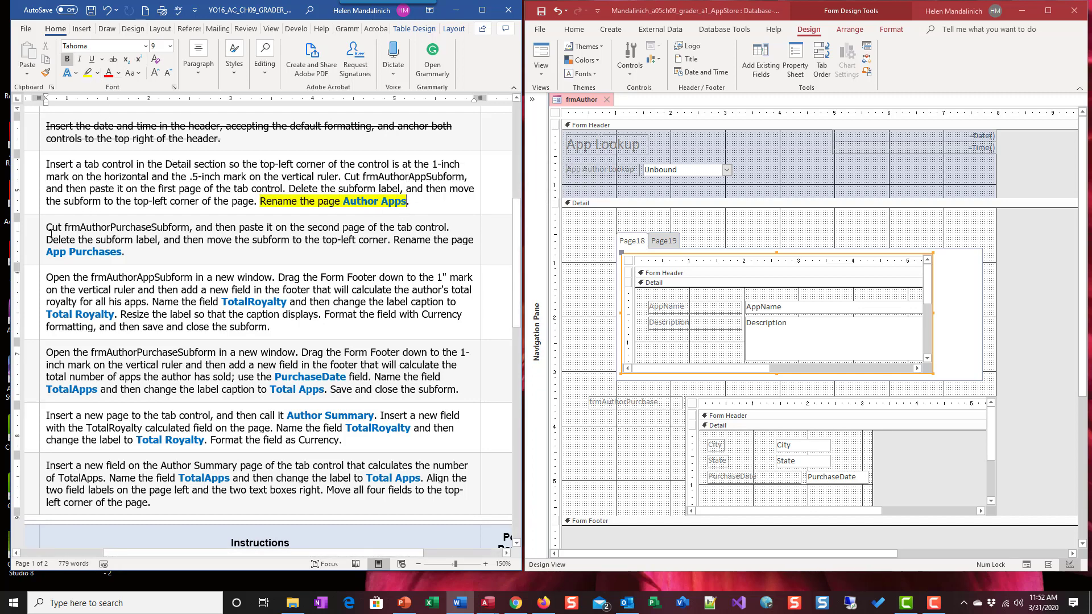
shift+click(396, 241)
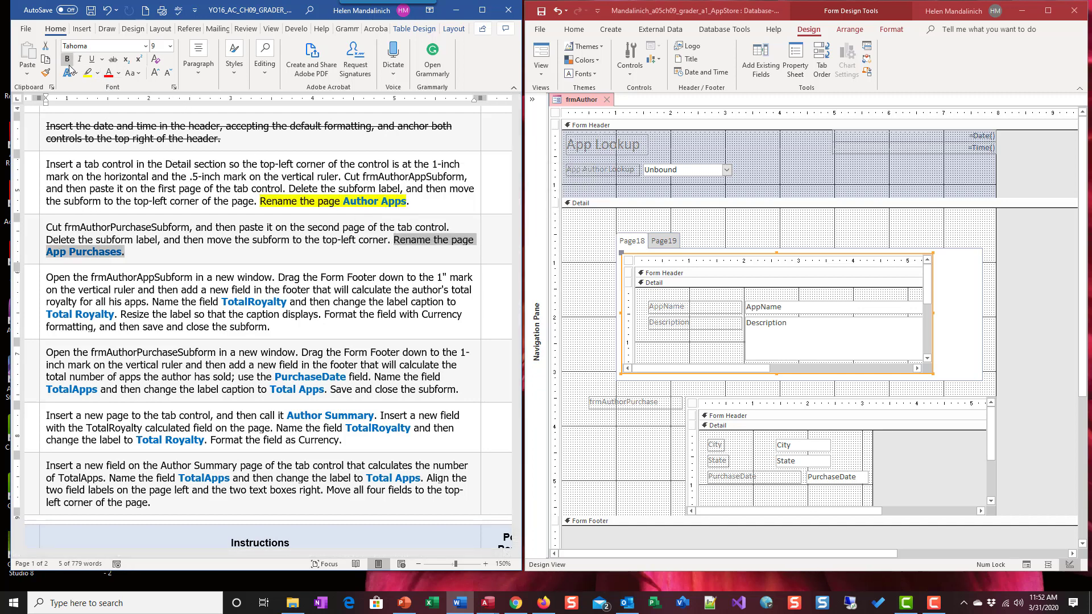
click(88, 76)
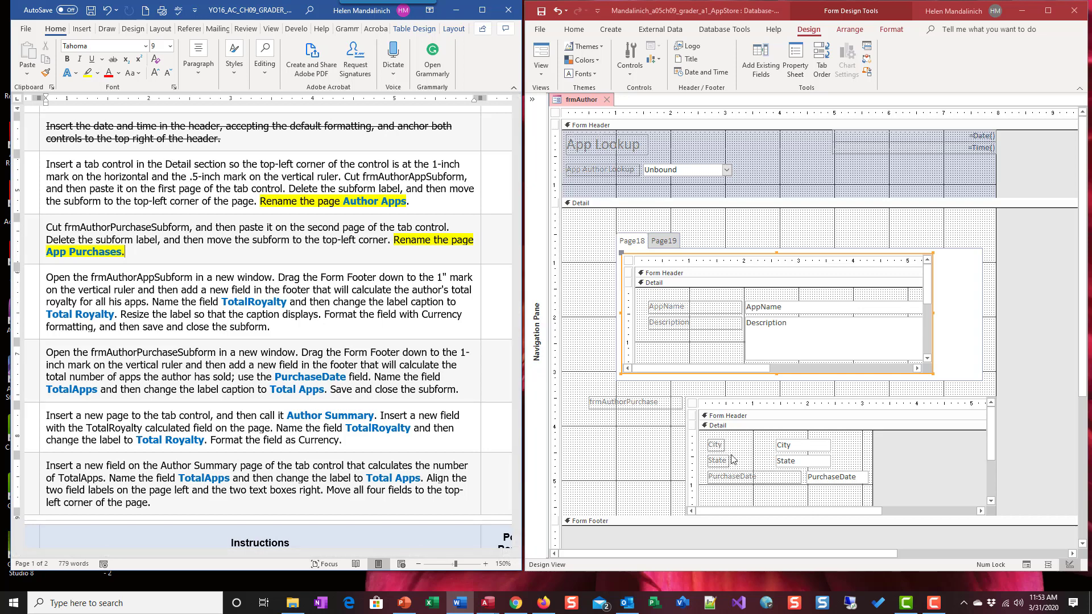
In the Access form, delete the frmAuthorPurchase label and cut its subform from the Detail section.
click(665, 241)
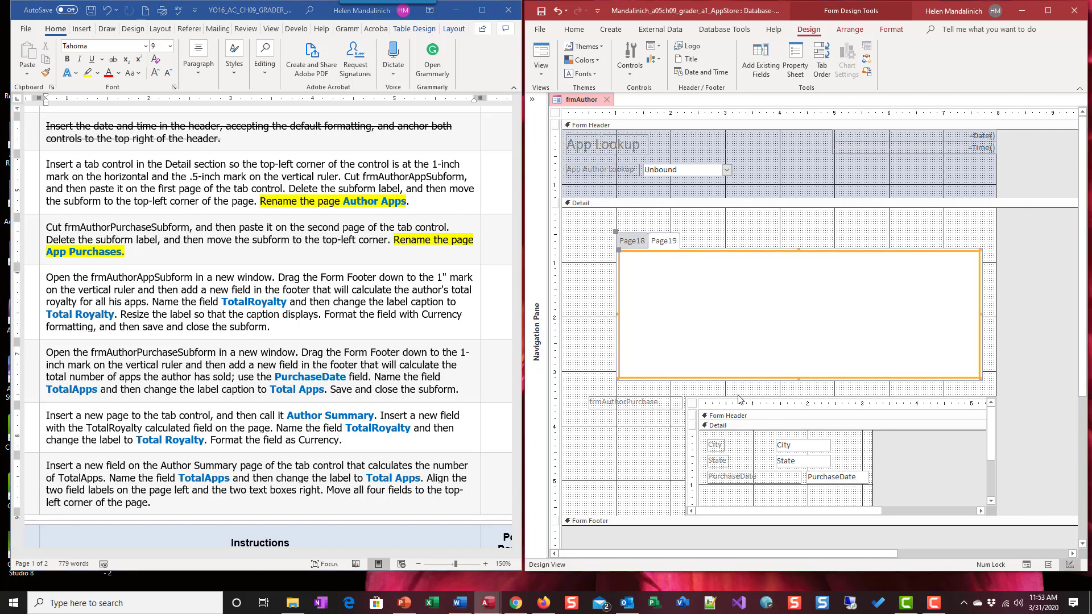
click(628, 409)
key(Delete)
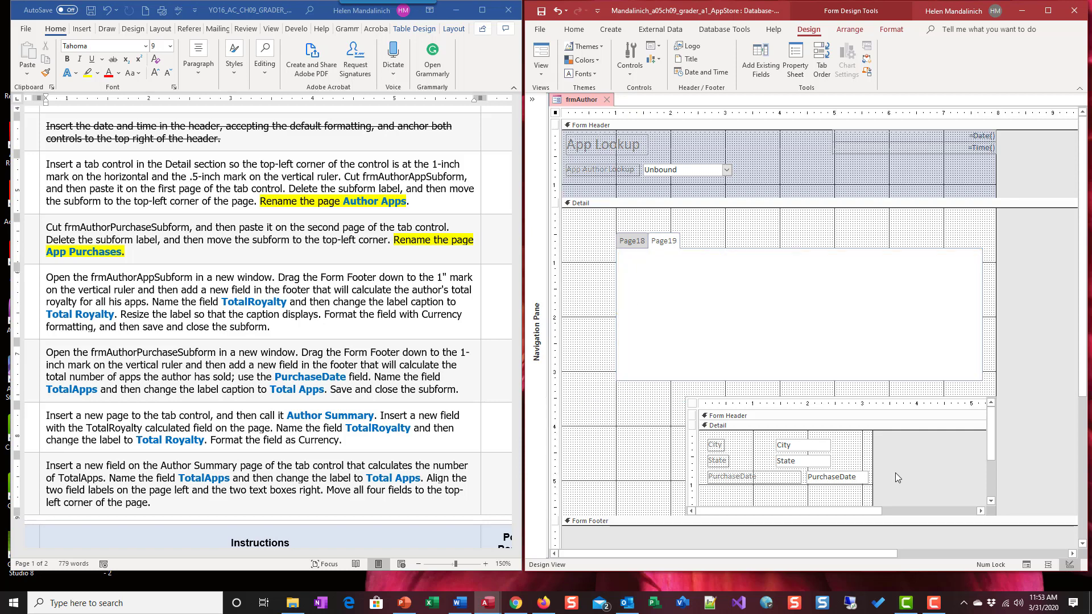
right_click(751, 402)
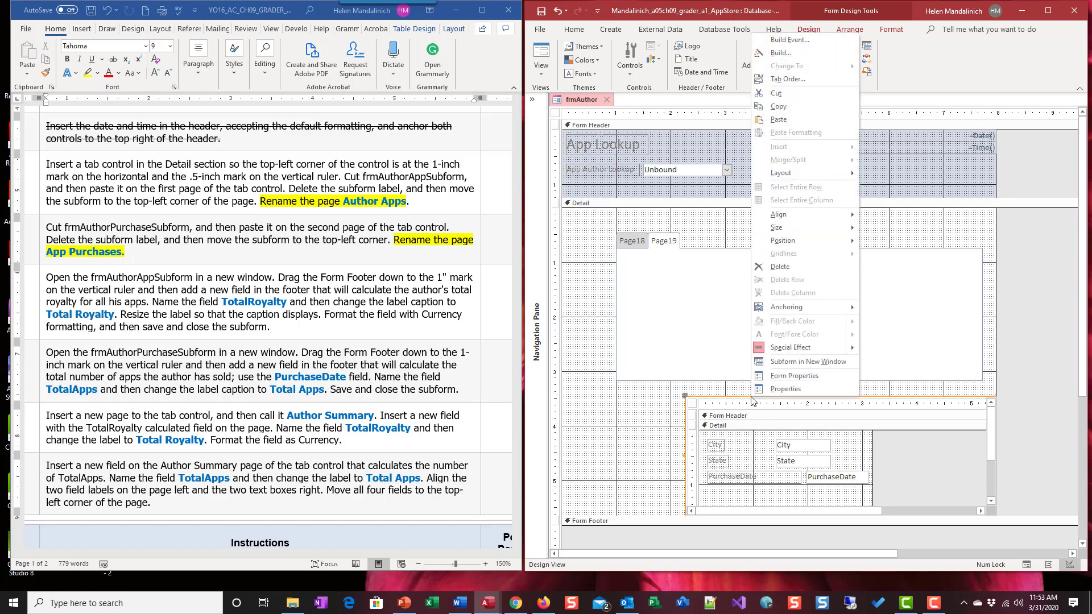
click(776, 93)
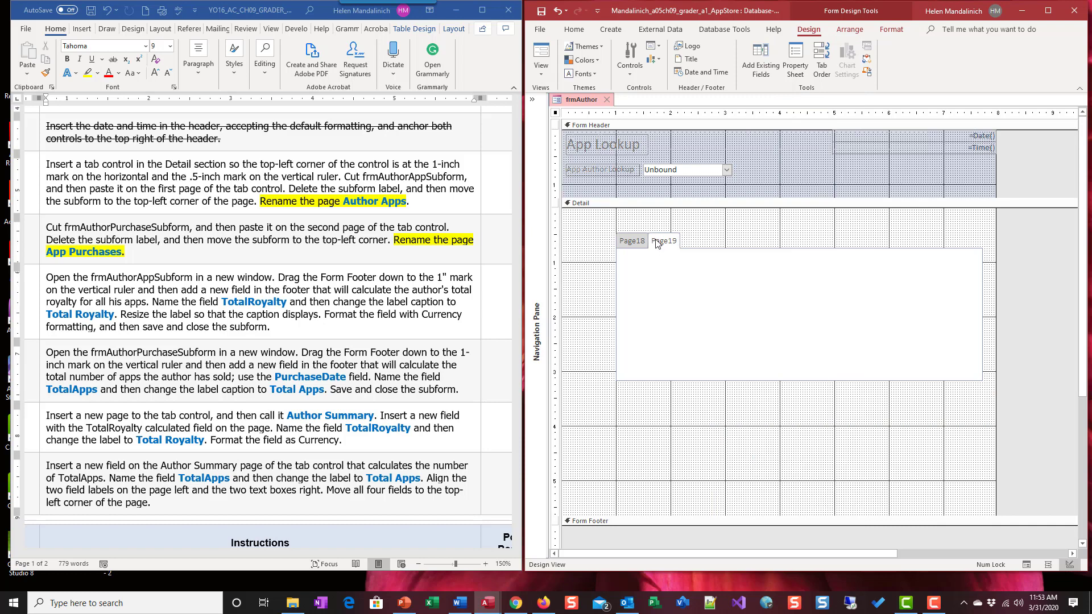
Paste the cut frmAuthorPurchase subform onto the second page of the tab control.
click(687, 246)
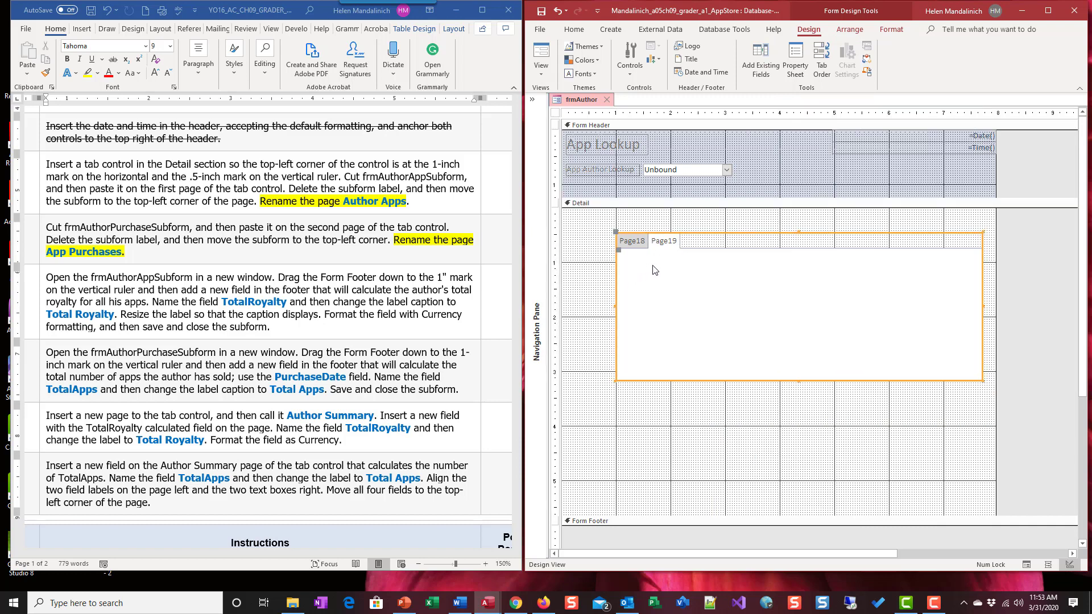
right_click(635, 265)
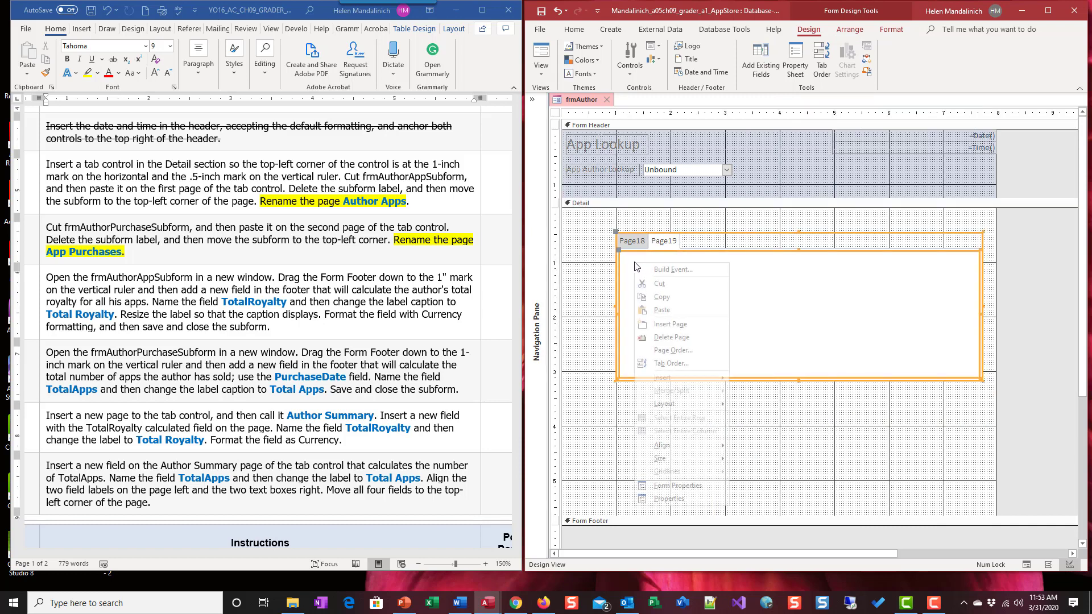
click(662, 311)
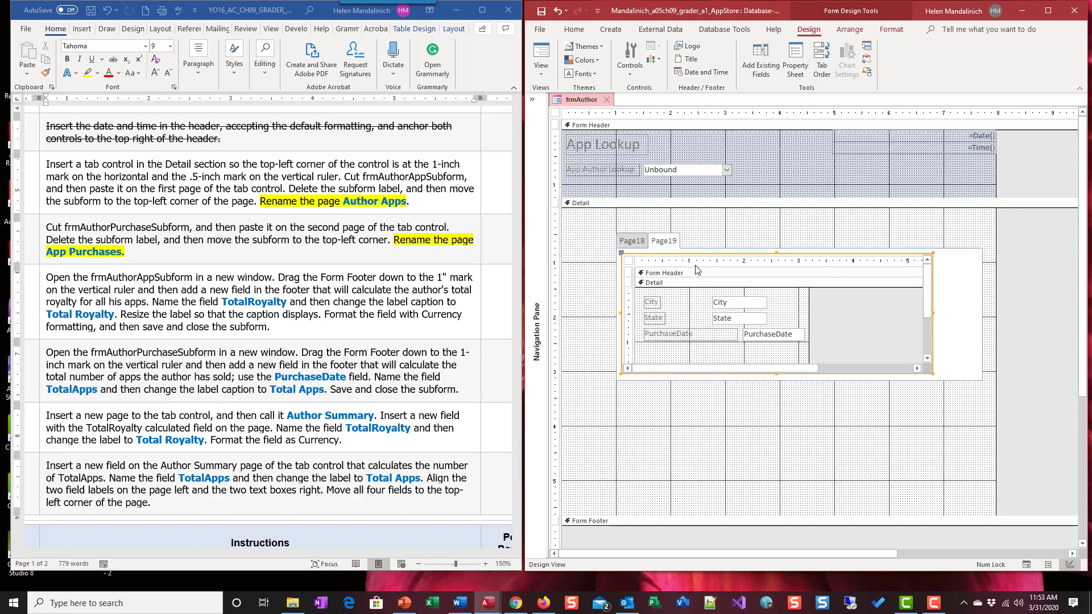
Check both tab control pages and shorten the Detail section by moving the Form Footer up to about the 4.3-inch mark.
click(657, 242)
click(659, 242)
click(632, 242)
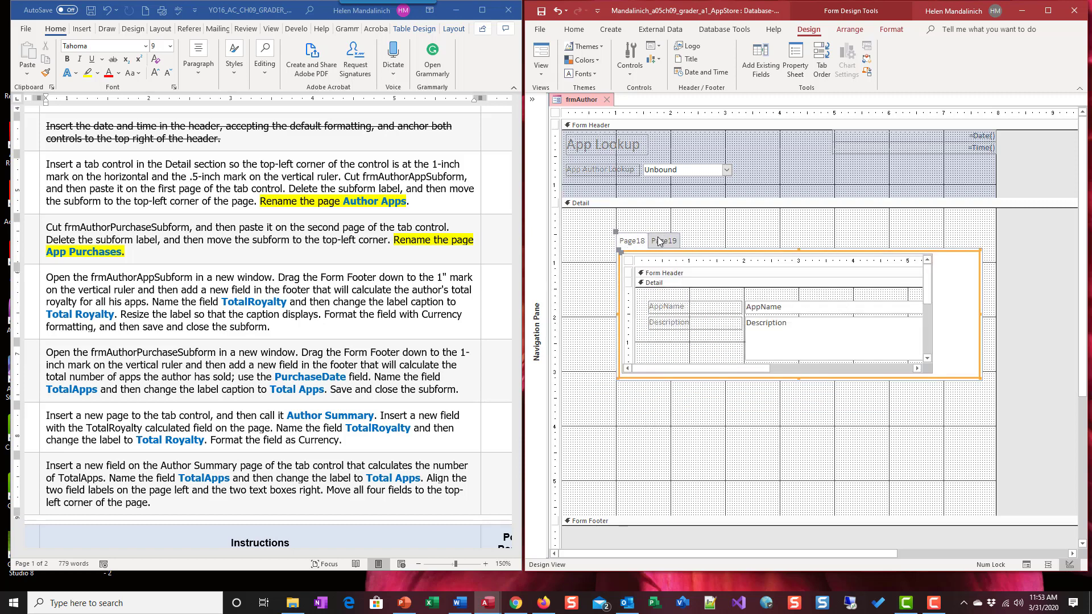
click(661, 242)
click(631, 242)
drag(711, 524, 711, 453)
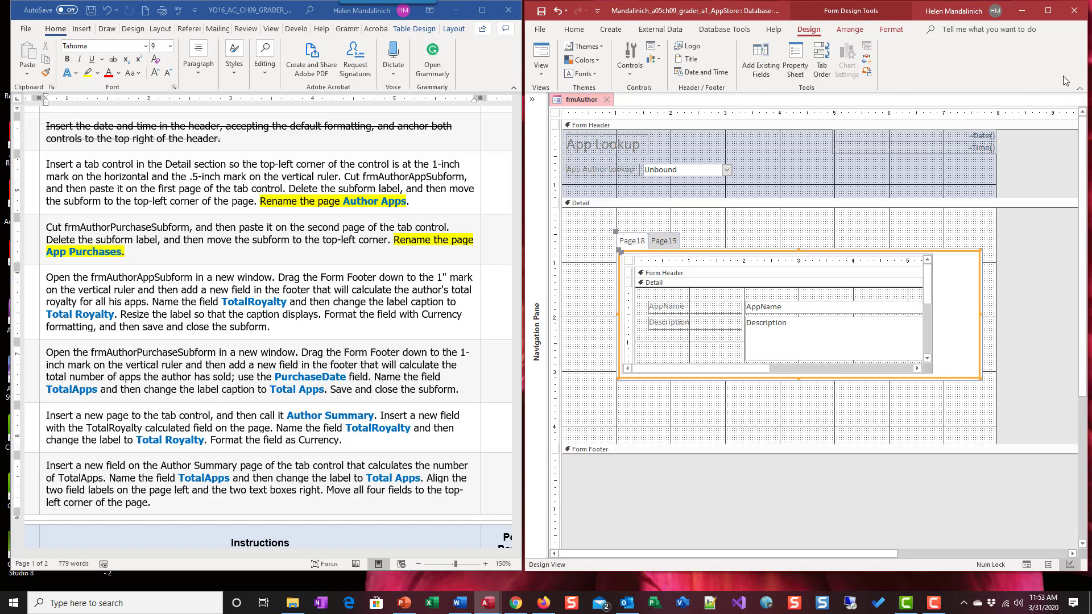
Set the Name property of the tab control's first page to Author Apps.
click(794, 59)
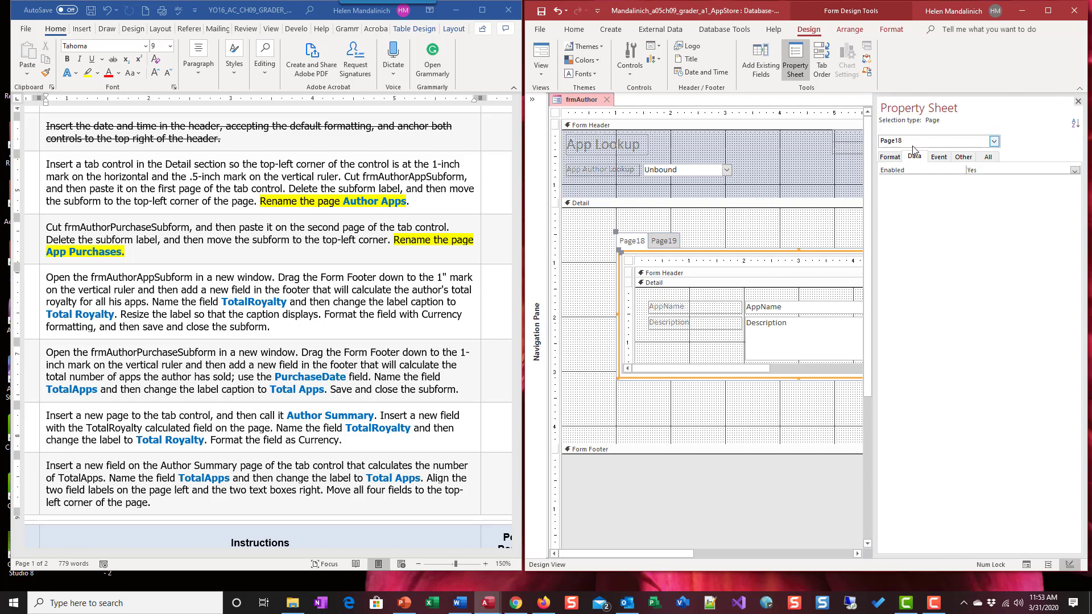
click(989, 157)
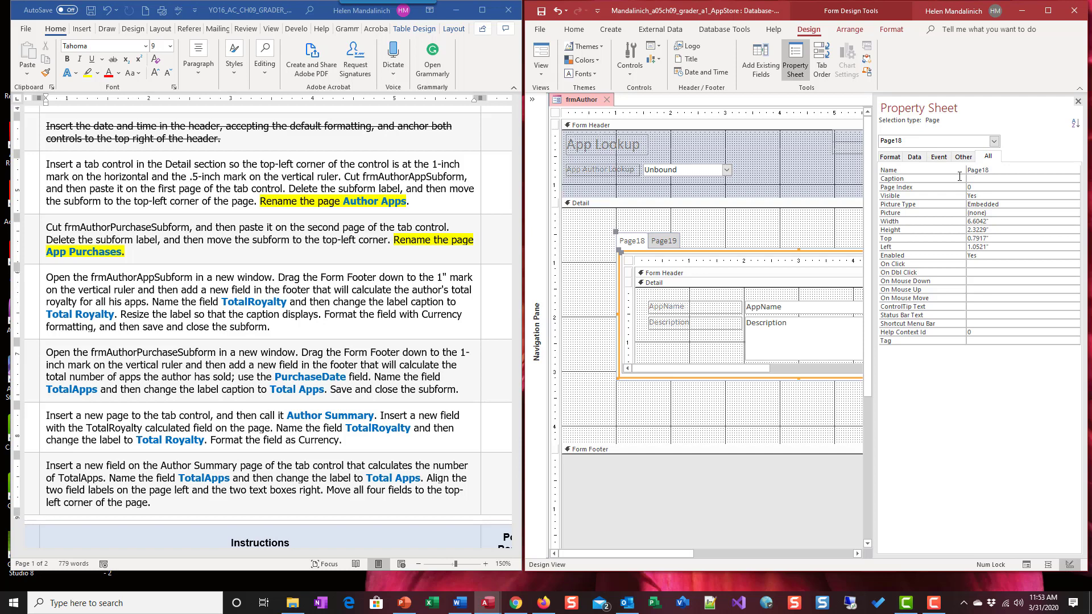
click(996, 170)
click(907, 174)
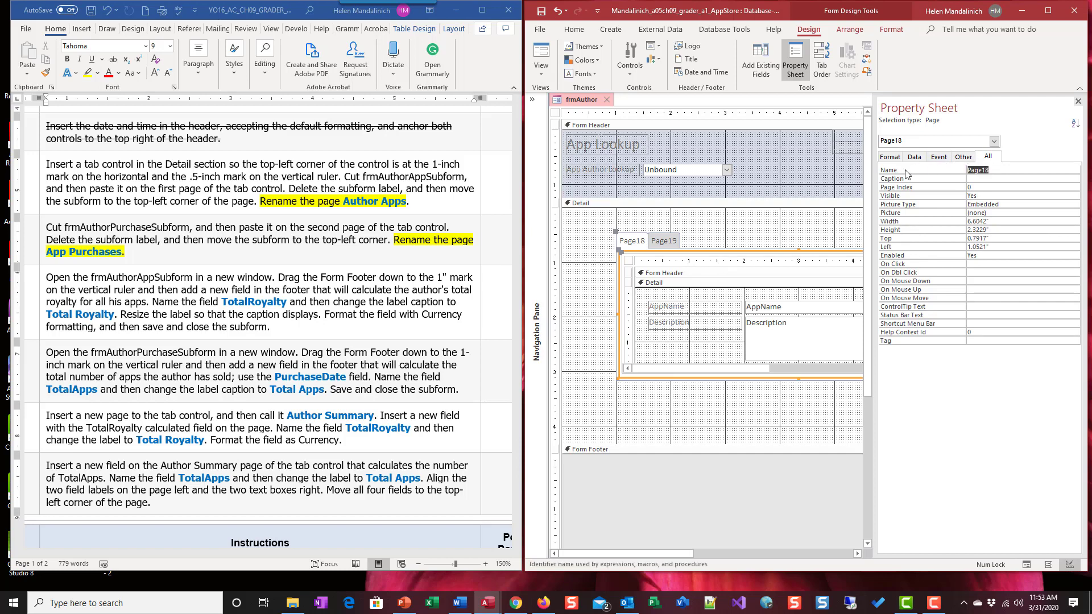
text(Author Apps)
Set the Name property of the tab control's second page to App Purchases.
click(673, 244)
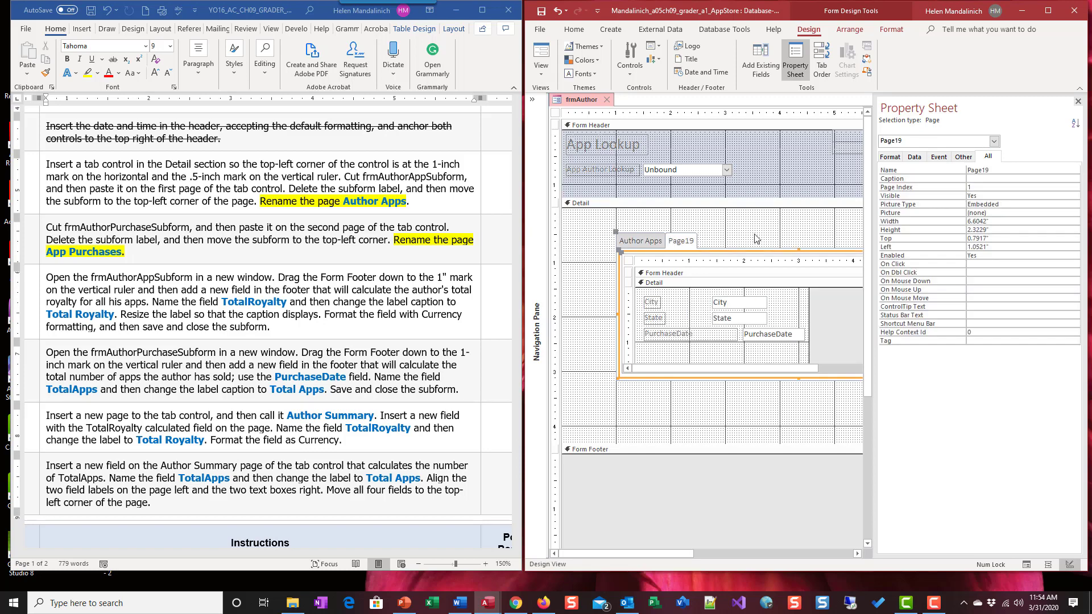
click(936, 169)
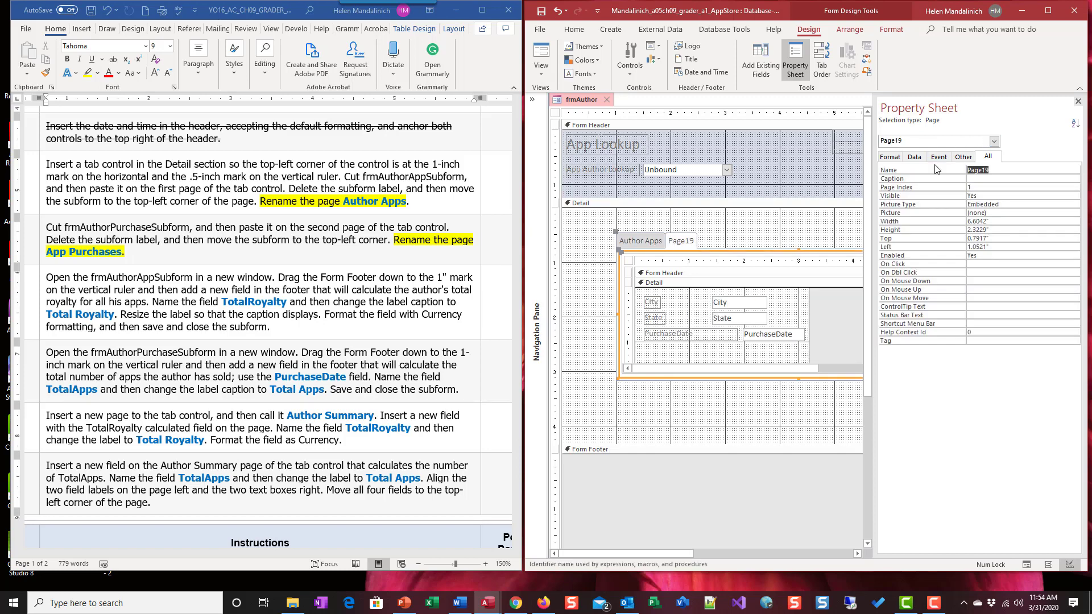
text(App Purchases)
click(989, 306)
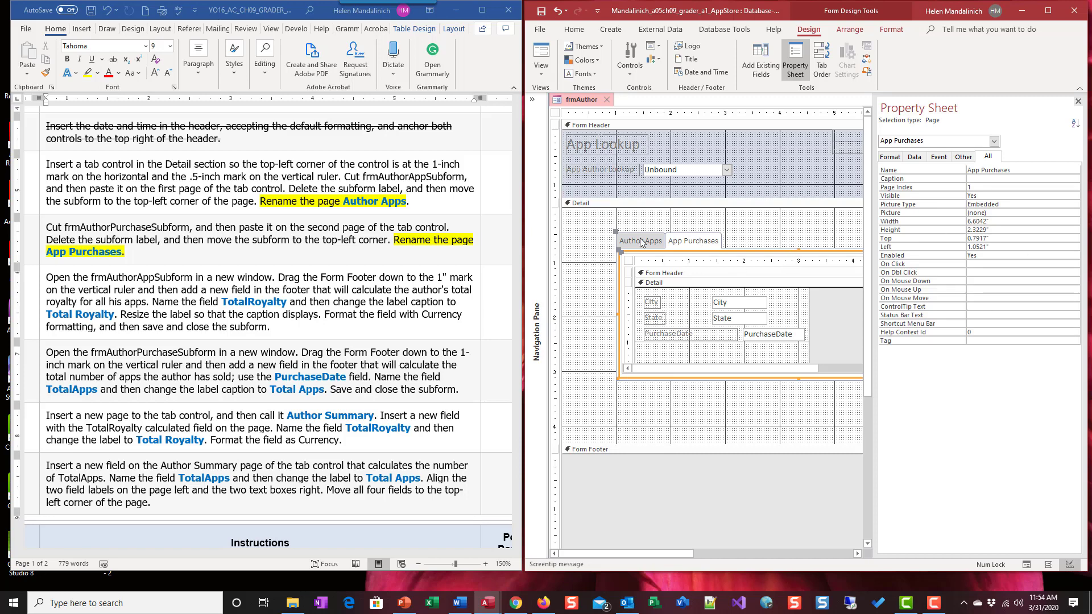
In the Word instructions, strike through the two completed paragraphs about the tab control and the frmAuthorPurchaseSubform, and return to the Access form.
click(317, 254)
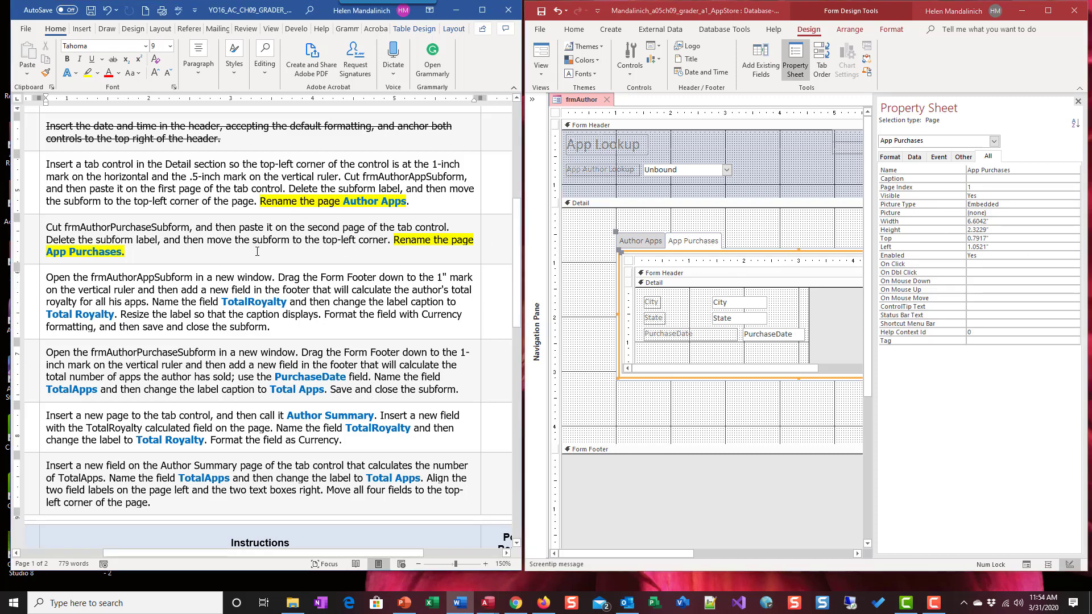
drag(103, 237, 79, 166)
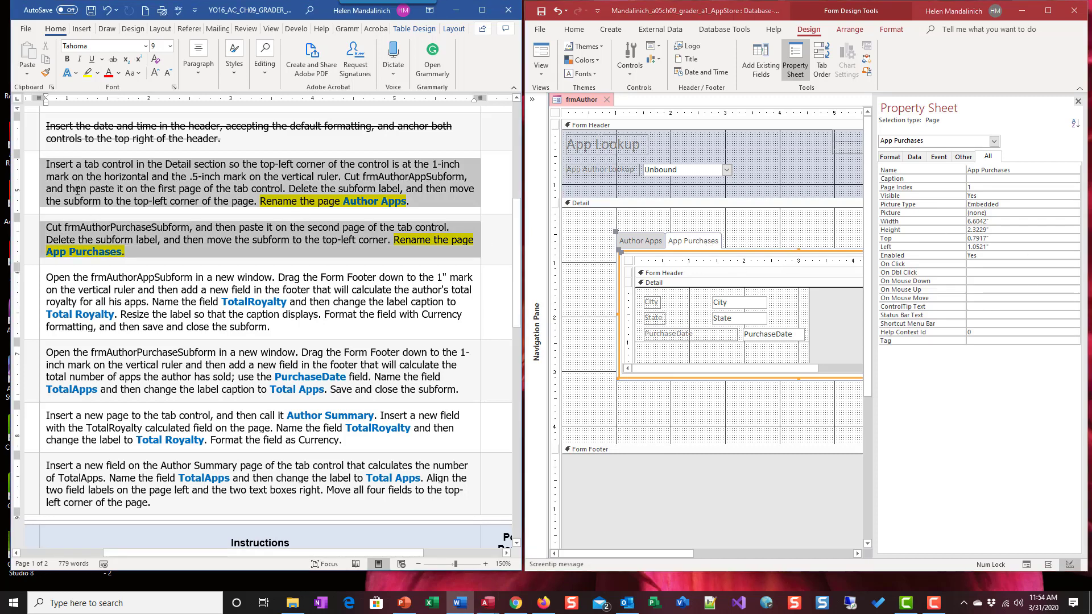
click(113, 59)
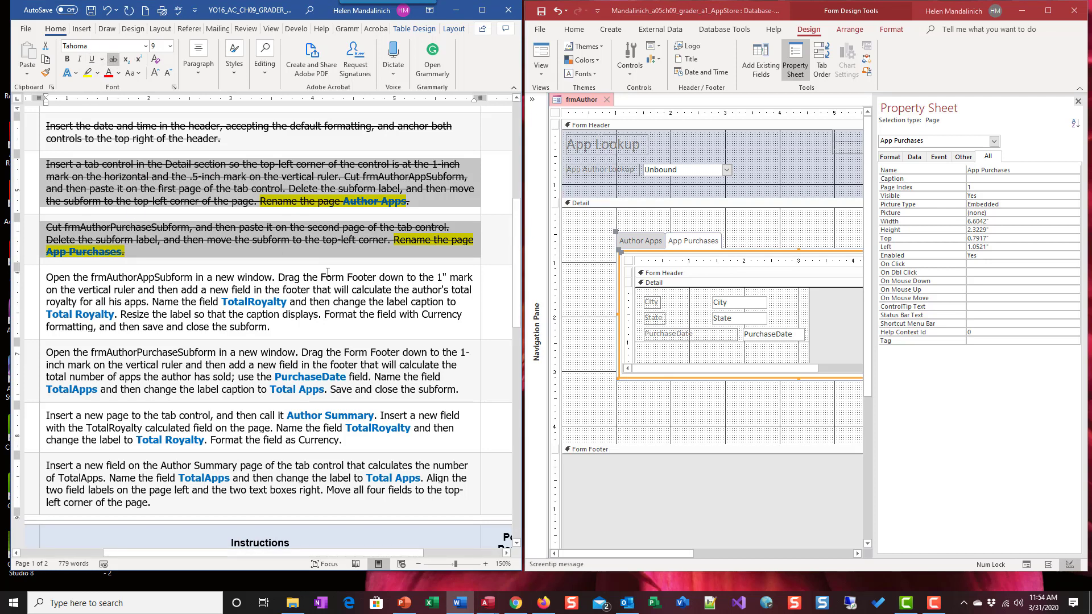
click(1079, 95)
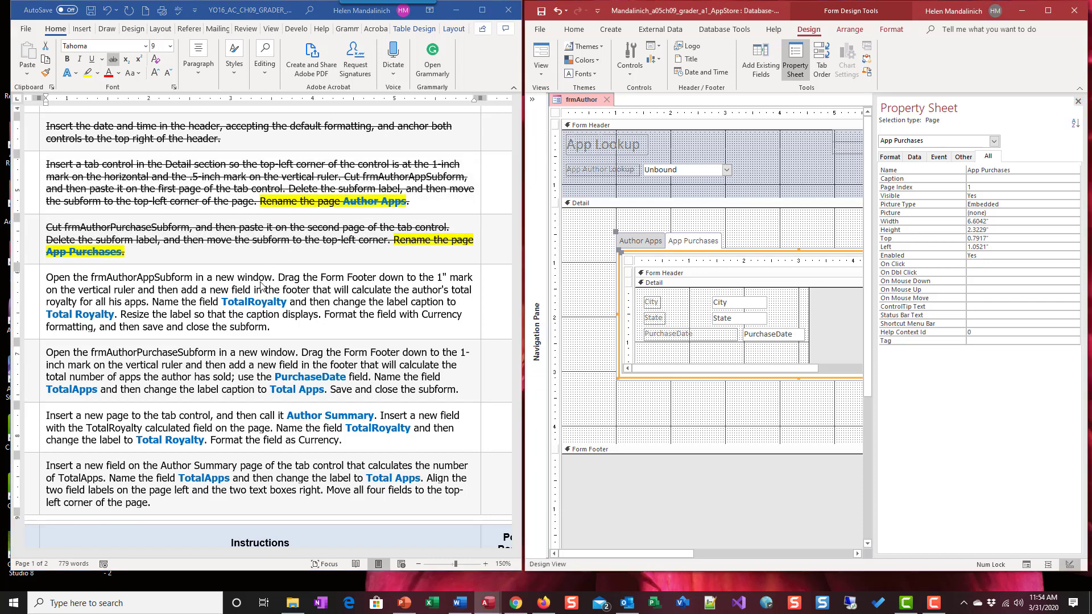
Bring the Author Apps page of the tab control to the front and close its property sheet.
scroll(262, 282, down, 3)
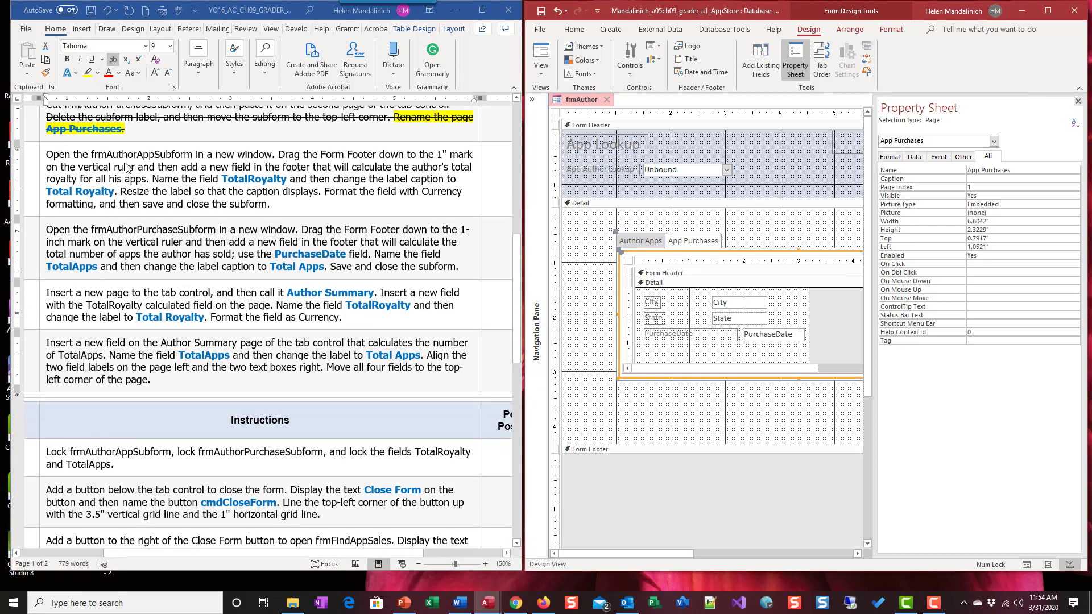
click(654, 244)
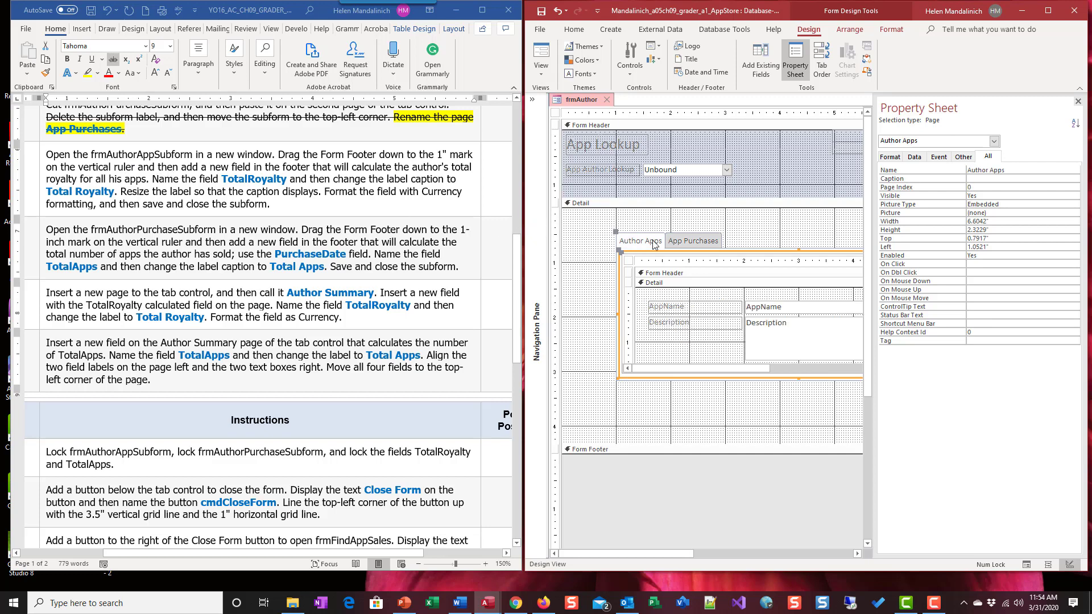
click(1078, 101)
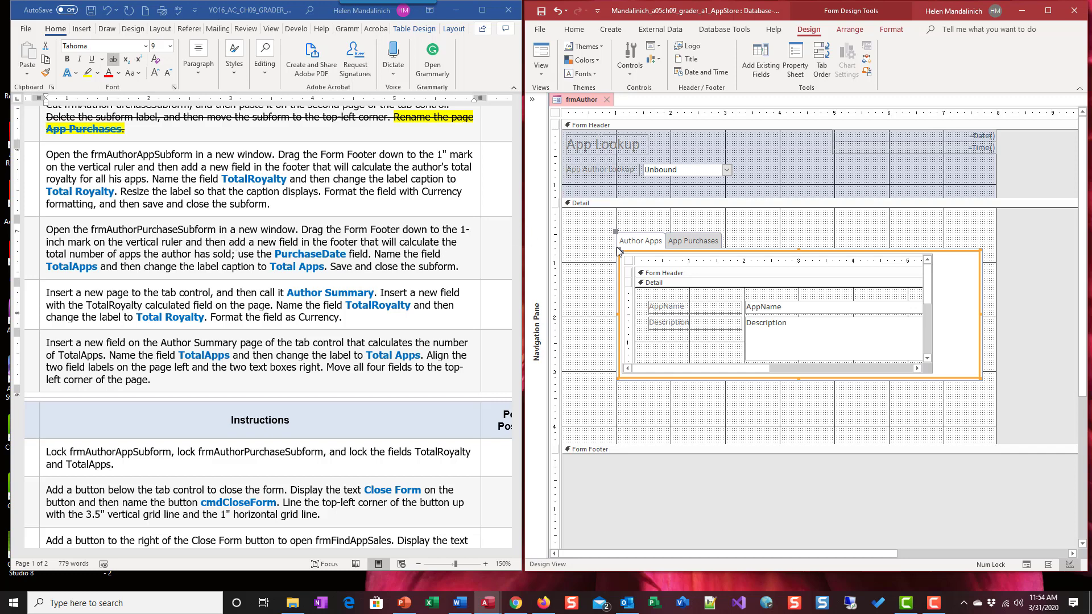
Inspect the form properties of the subform on the Author Apps page, then close the property sheet.
click(628, 287)
click(628, 261)
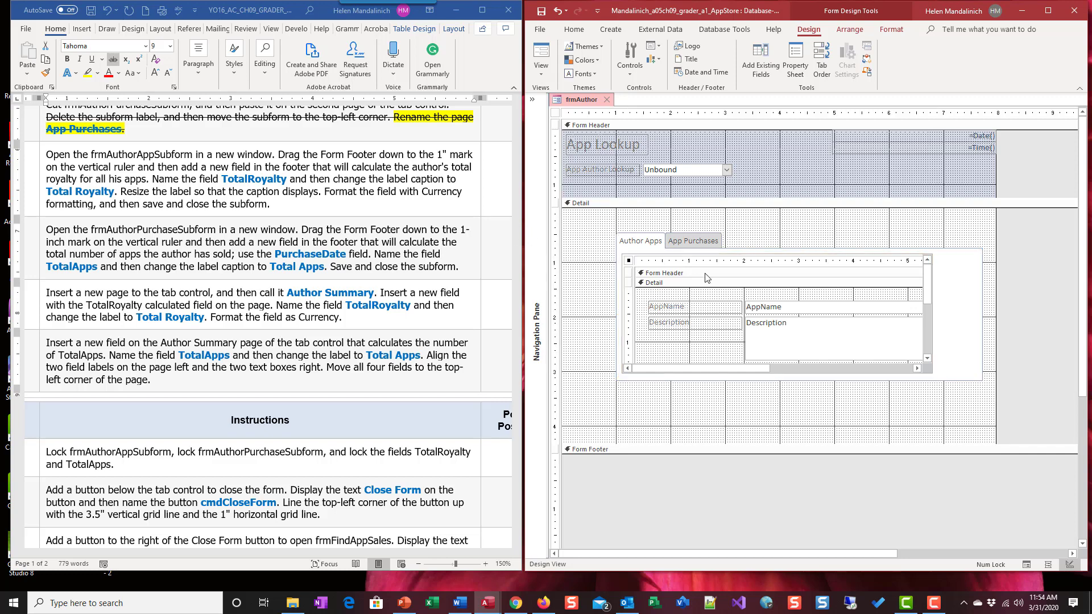
click(795, 63)
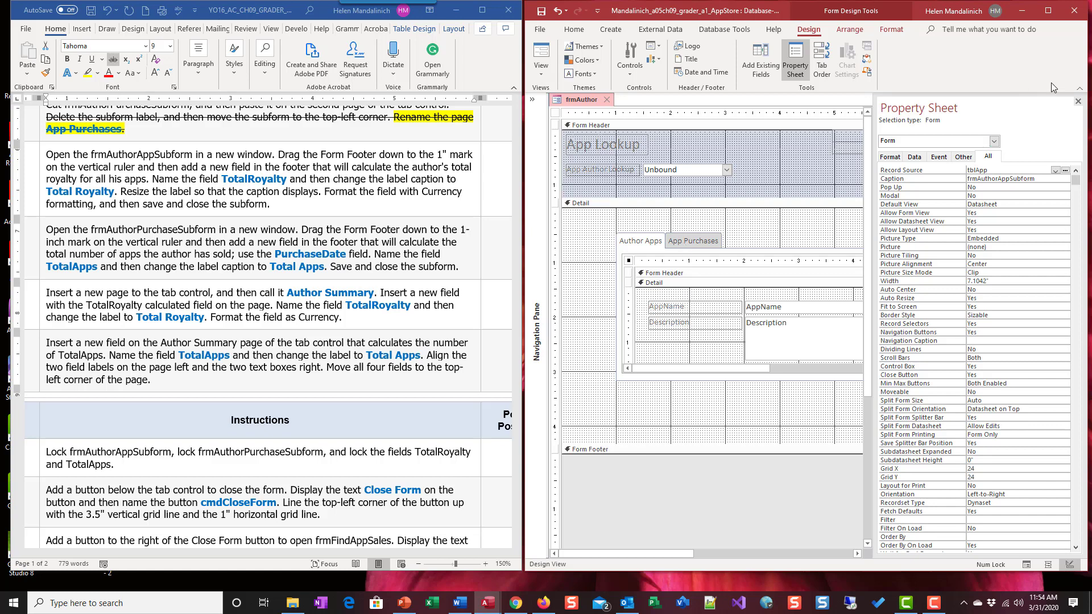
click(1078, 101)
click(803, 232)
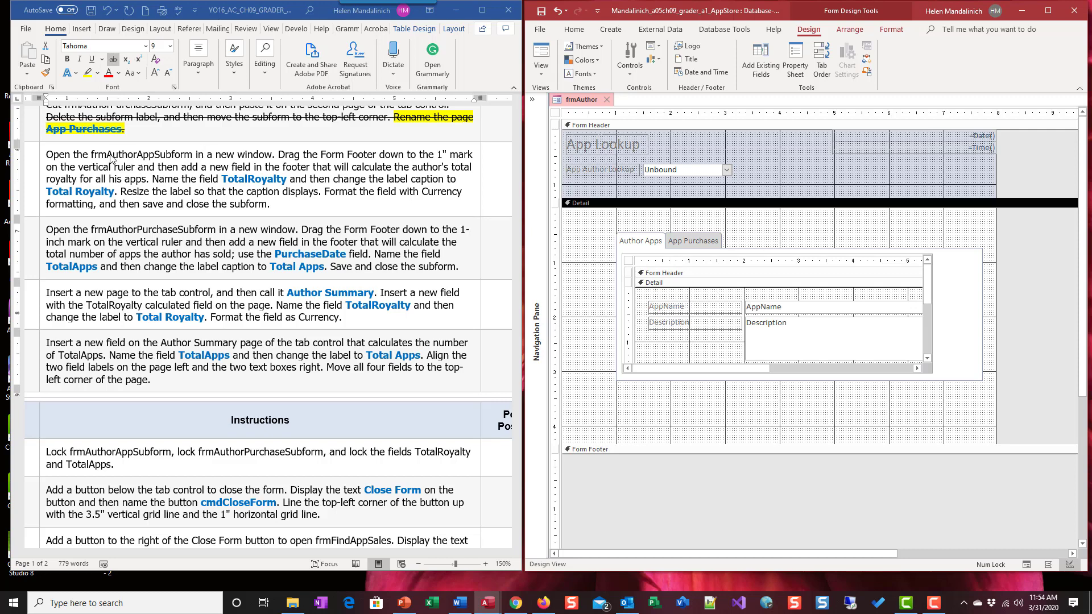
click(633, 268)
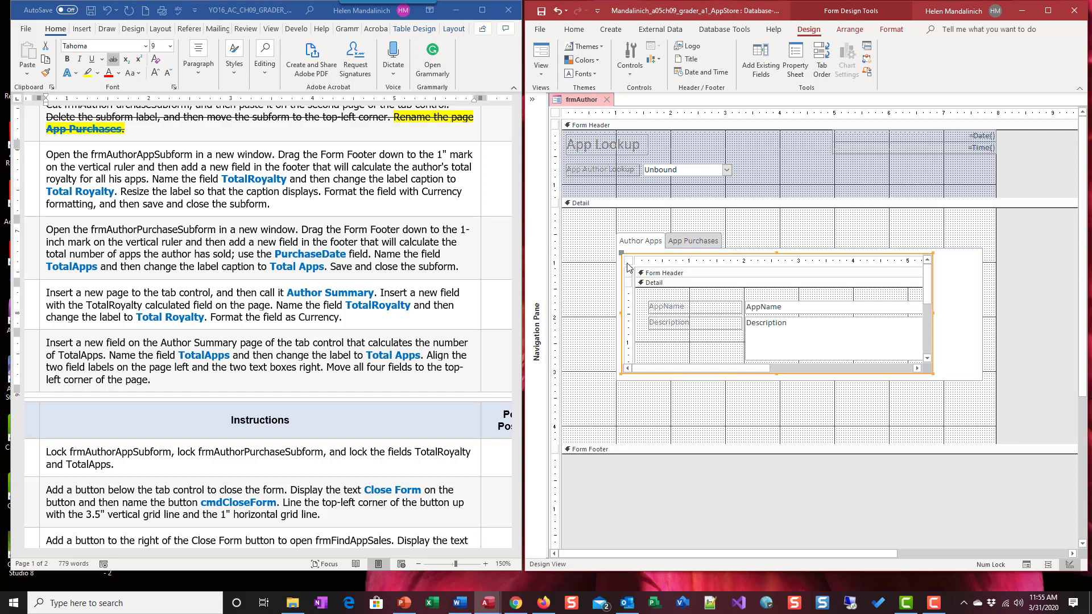
click(632, 264)
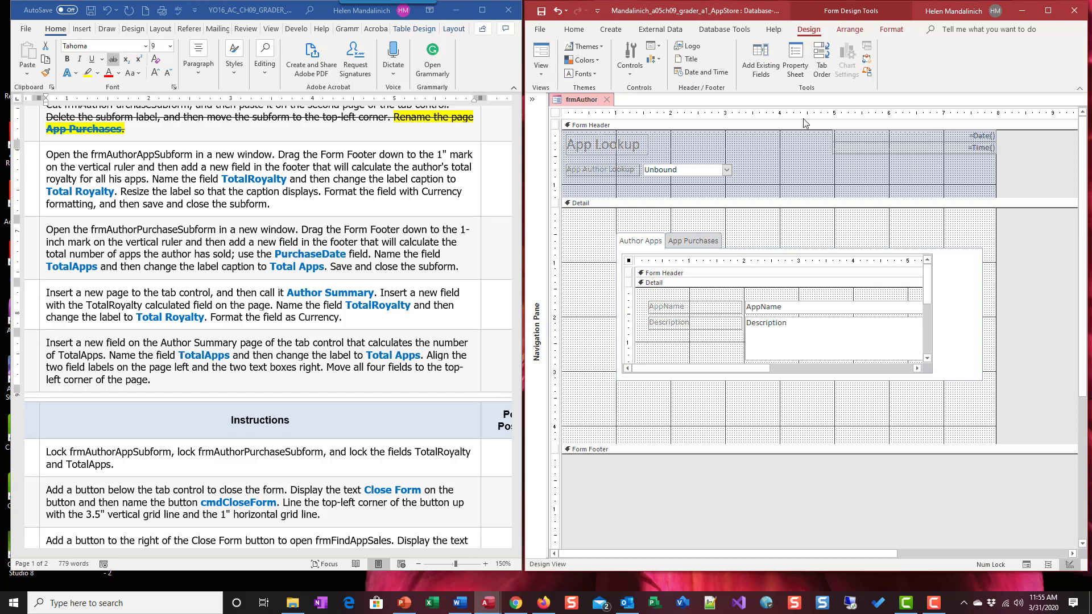
click(799, 82)
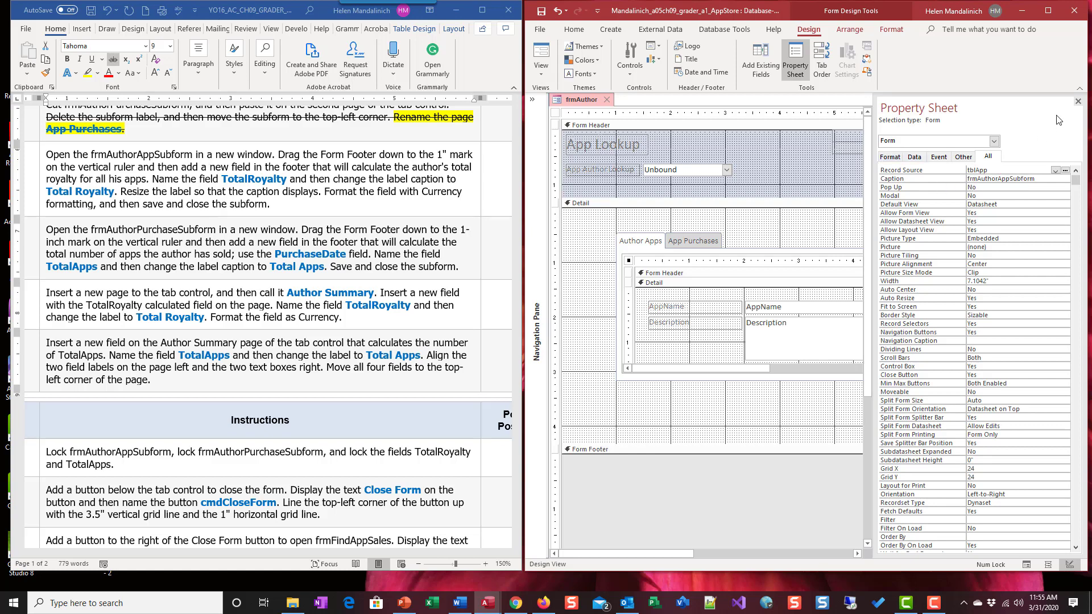
click(1078, 102)
click(716, 343)
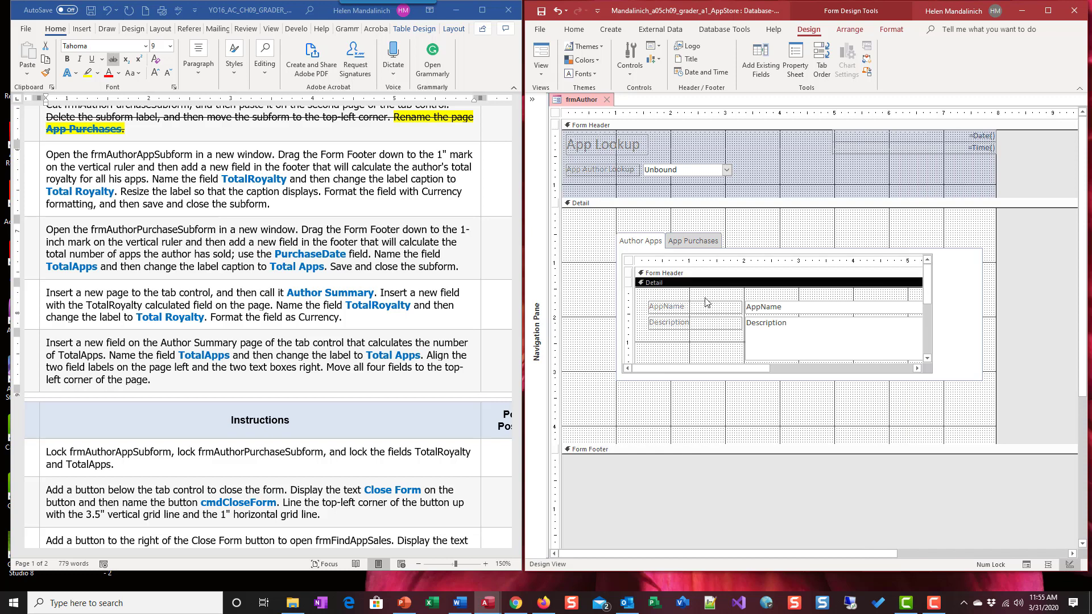
Open frmAuthorAppSubform in a new window and strike through the matching sentence in the Word instructions.
click(690, 257)
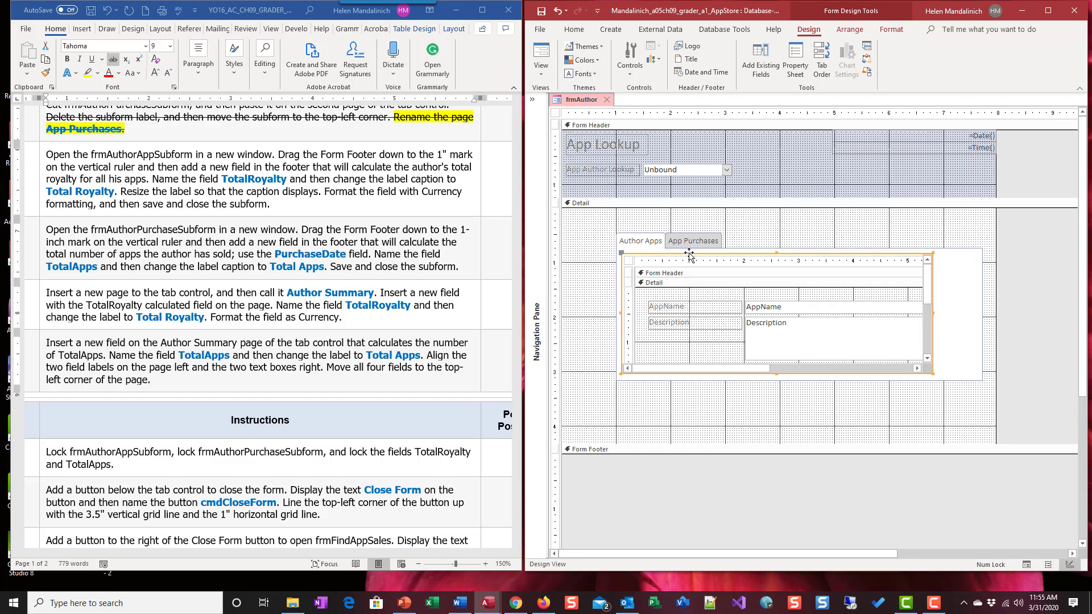
right_click(690, 255)
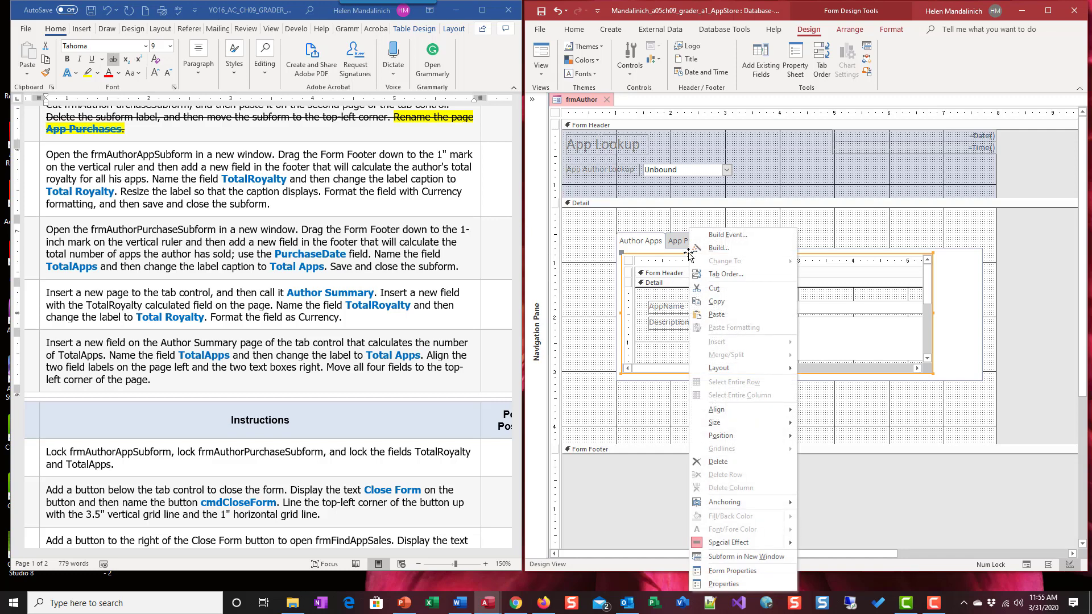
click(746, 557)
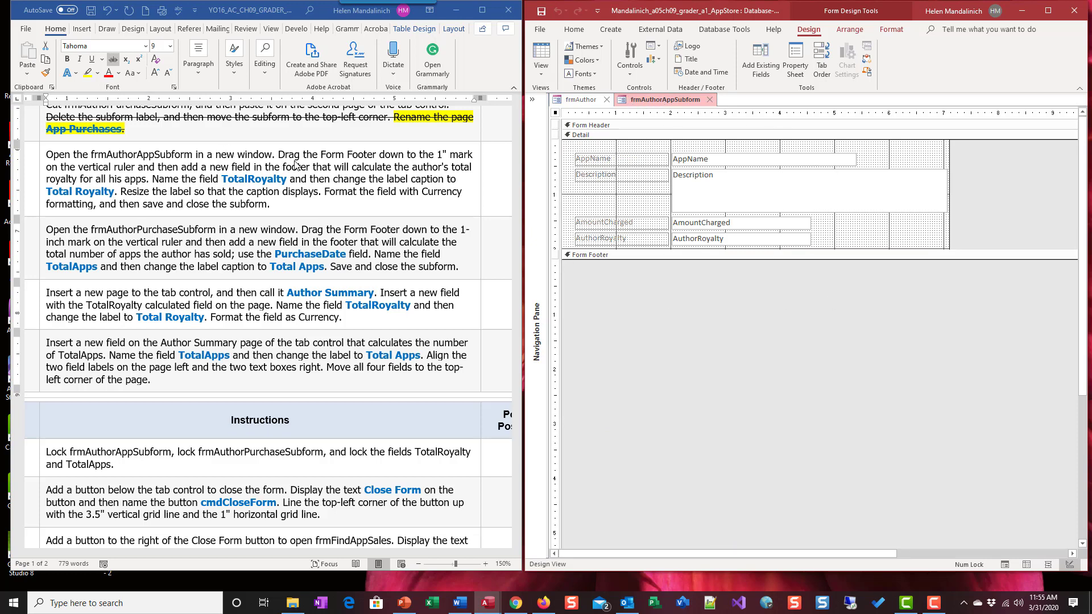
drag(279, 154, 43, 154)
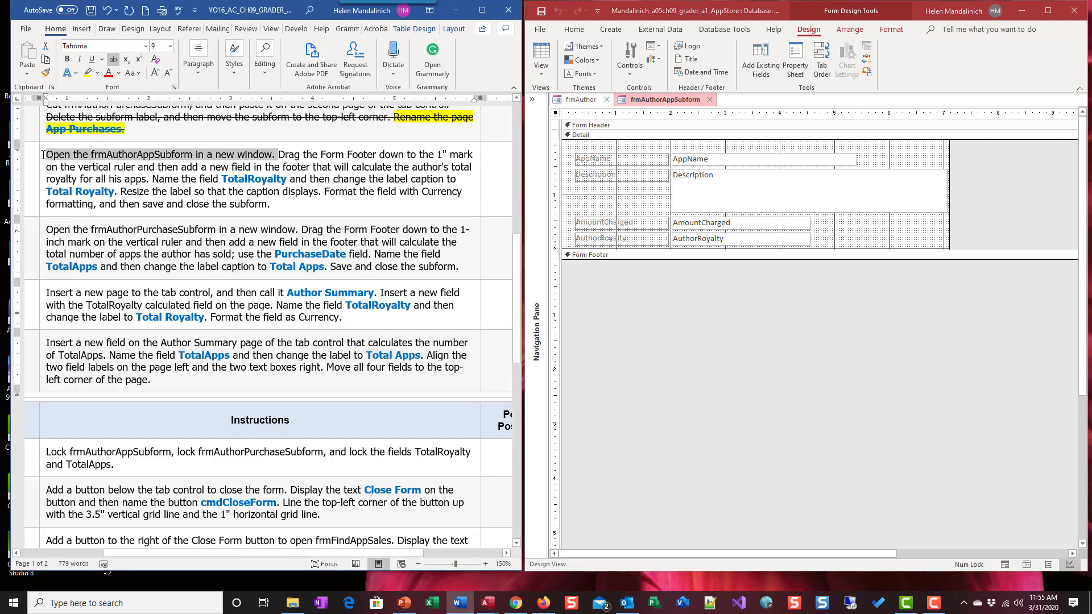
click(113, 59)
In frmAuthorAppSubform, extend the Form Footer section down to the 1-inch mark on the vertical ruler.
click(708, 260)
drag(708, 260, 703, 317)
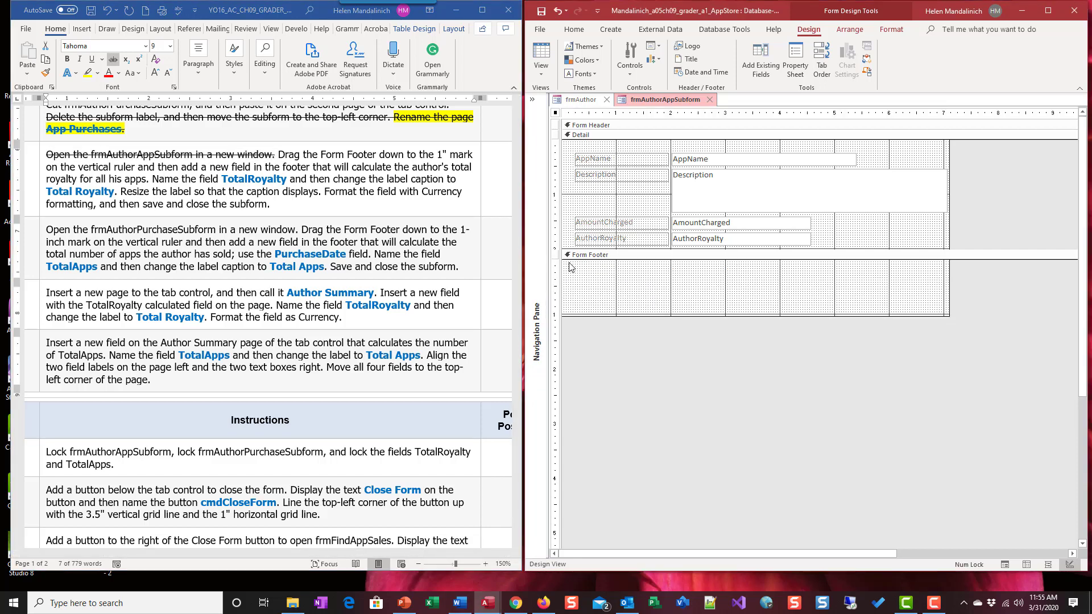
click(674, 315)
drag(674, 316, 700, 313)
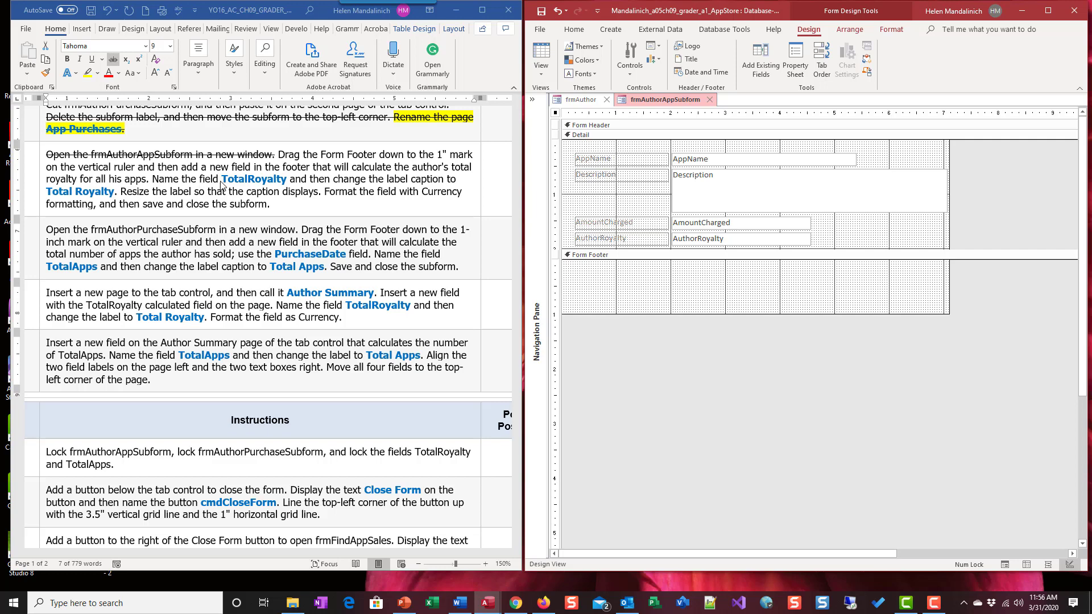
In the Word instructions, highlight TotalRoyalty, Total Royalty and the word total in yellow within the frmAuthorAppSubform paragraph.
double_click(241, 181)
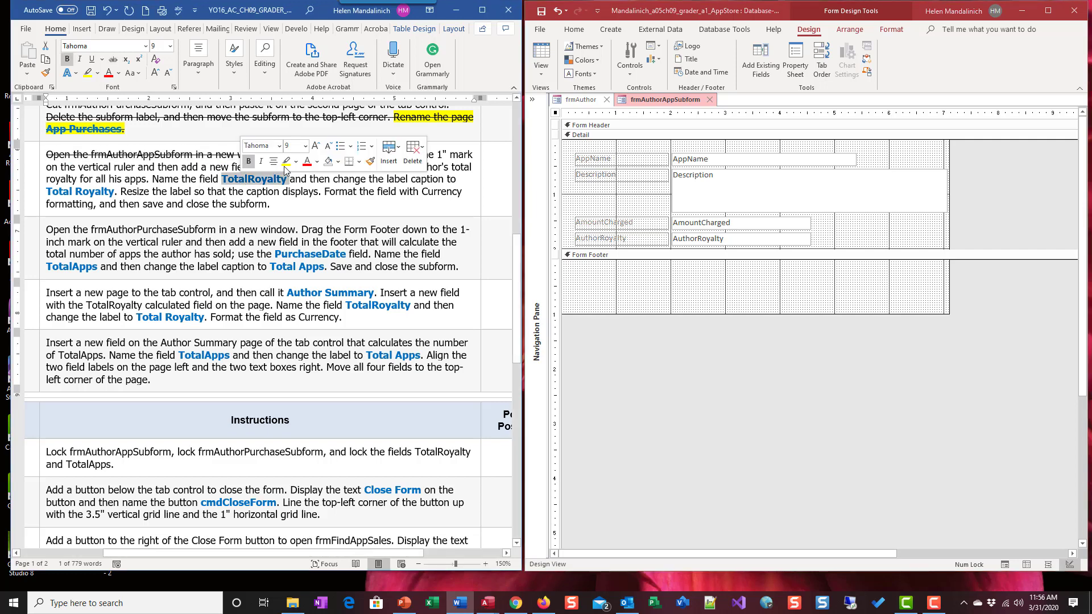
click(285, 165)
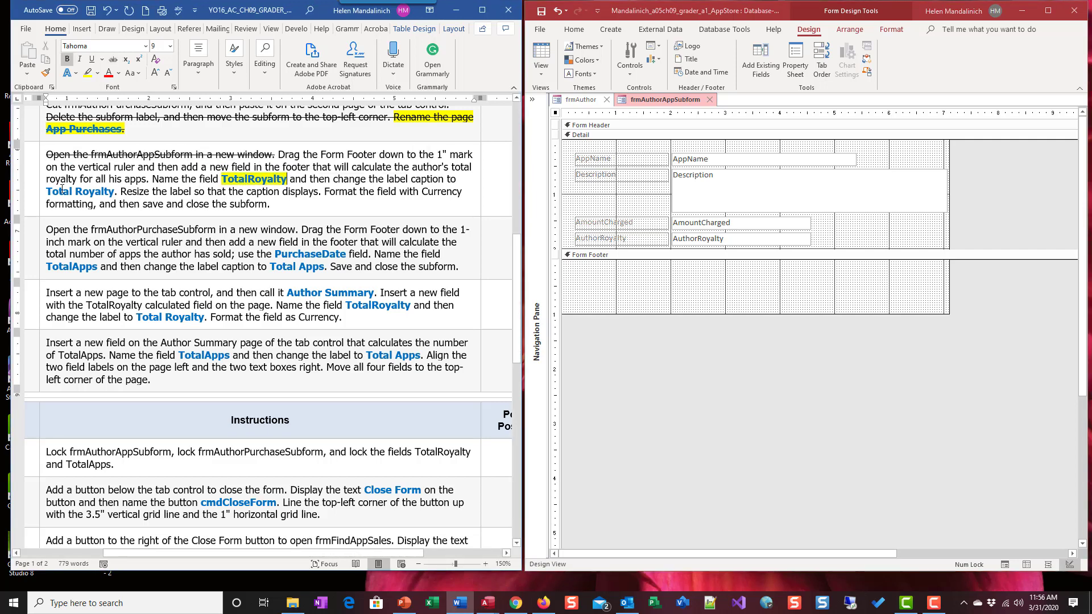
drag(85, 195, 111, 195)
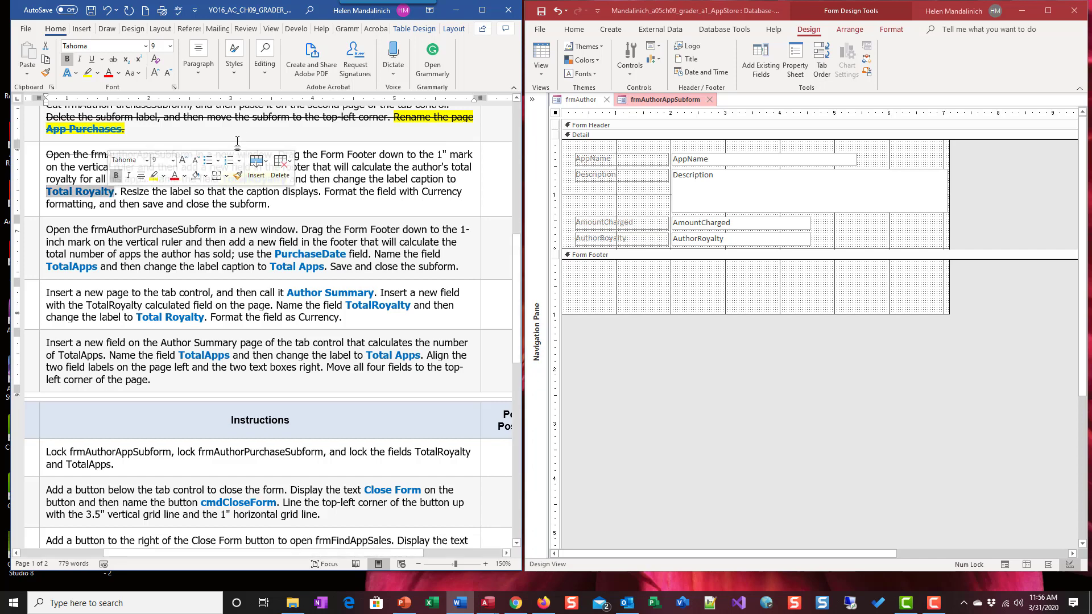
click(155, 177)
click(357, 179)
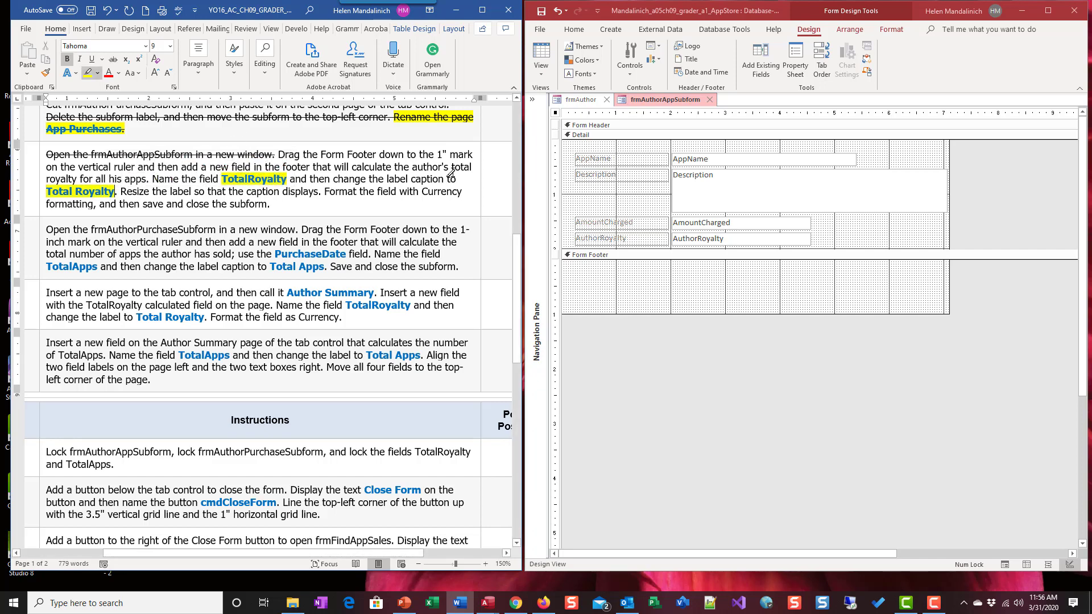
drag(471, 166, 453, 167)
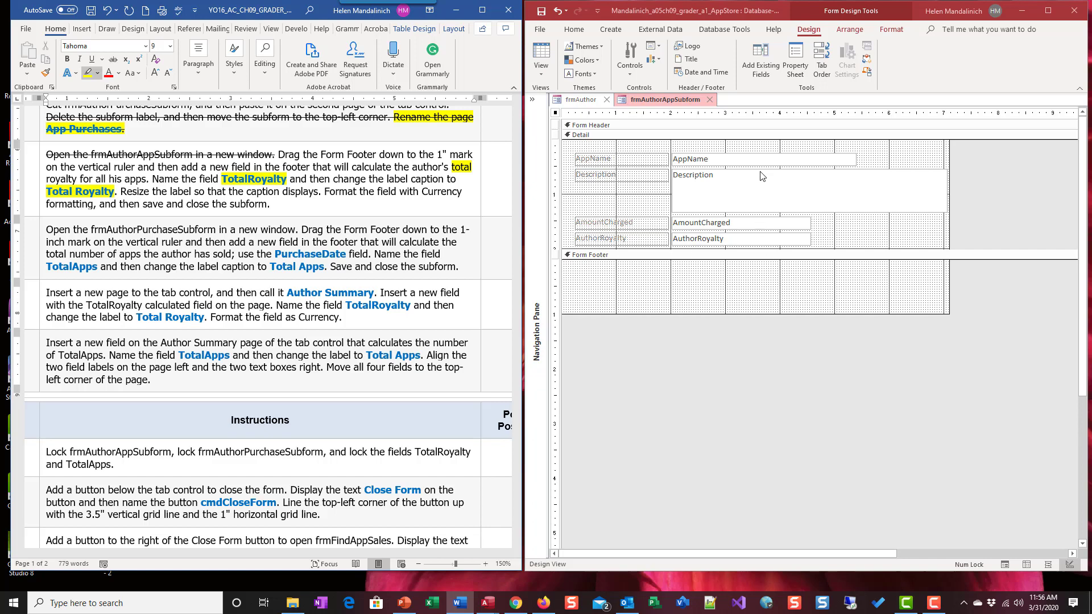
Add a text box about 2.2 inches wide in the Form Footer of frmAuthorAppSubform, starting at the 2-inch mark, and reduce its height slightly.
click(804, 31)
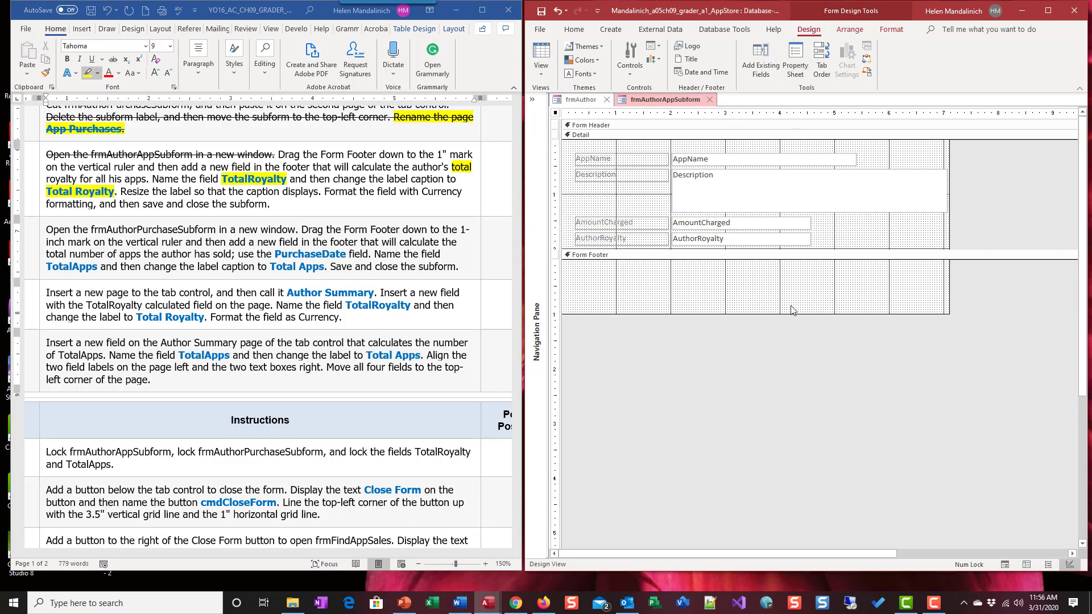
click(631, 76)
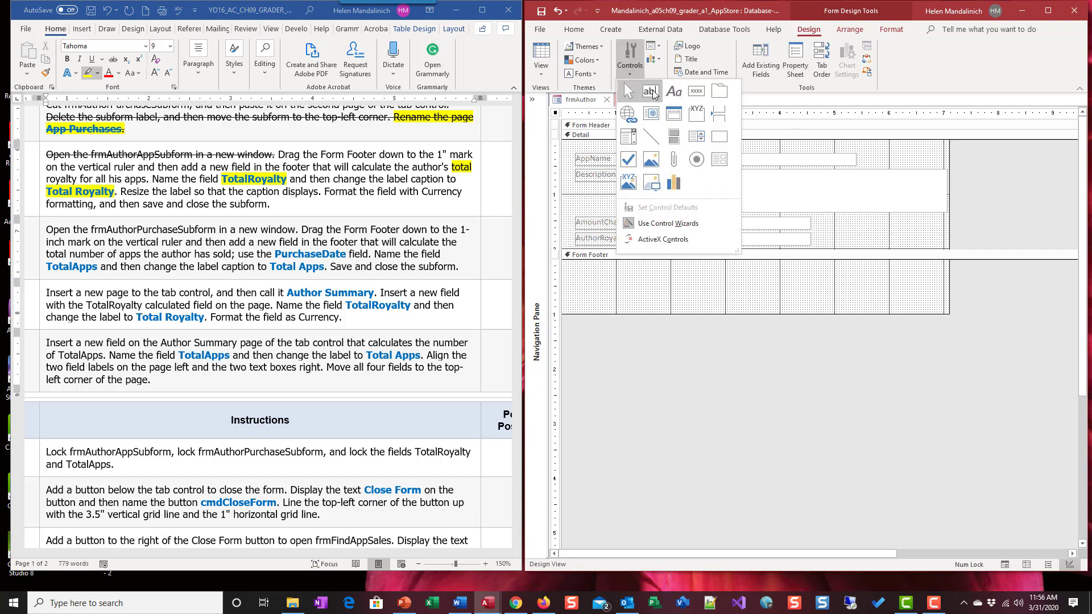
click(651, 92)
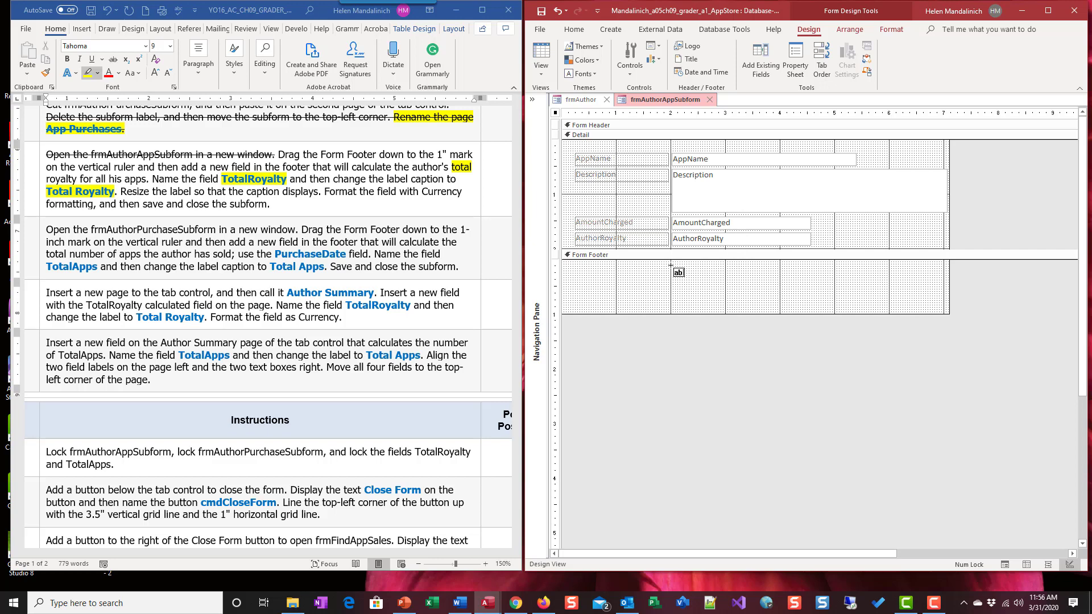
drag(672, 265, 794, 283)
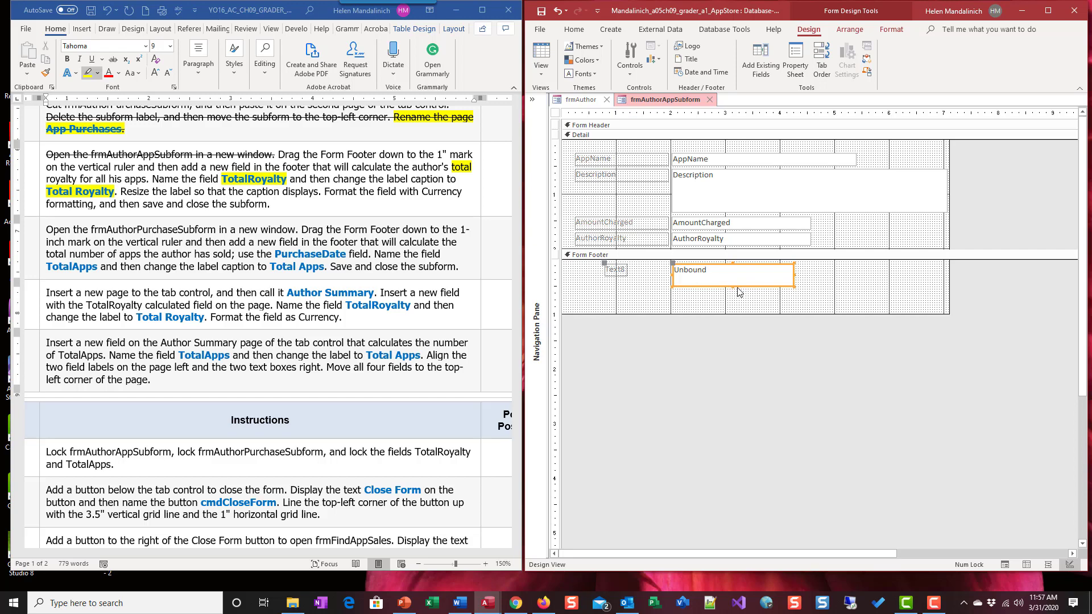
drag(732, 287, 731, 281)
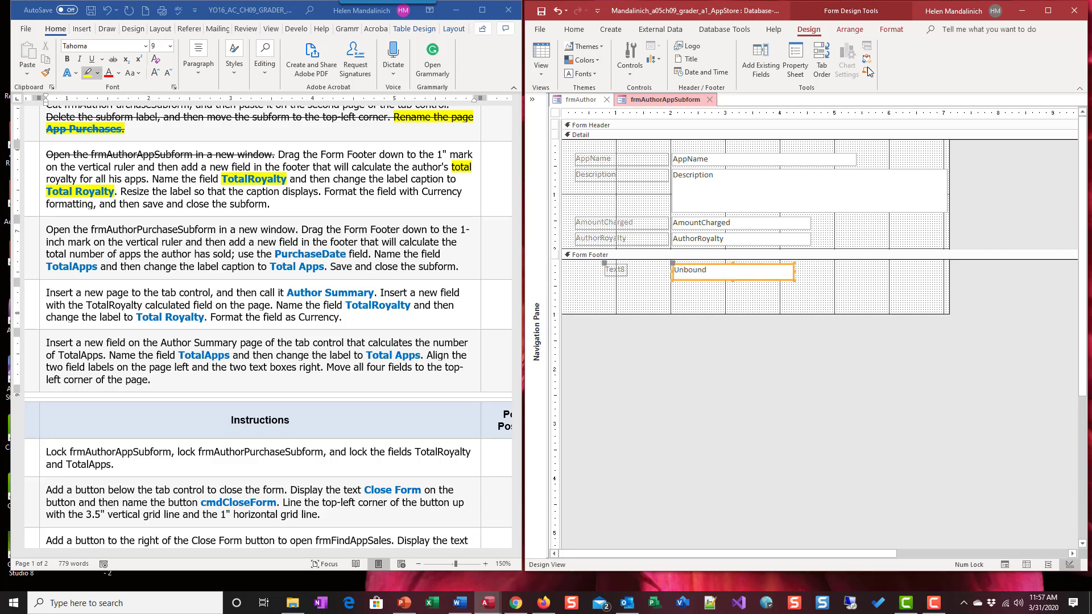
Set the control source of the Form Footer text box in frmAuthorAppSubform to =SUM([AuthorRoyalty]).
click(796, 55)
click(920, 159)
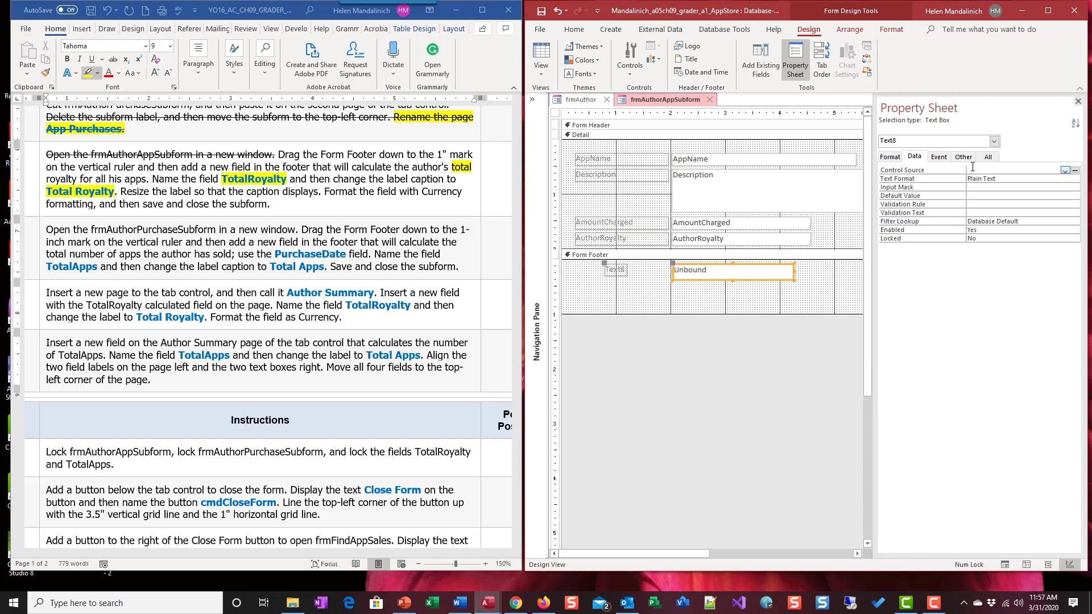
click(1063, 171)
right_click(980, 170)
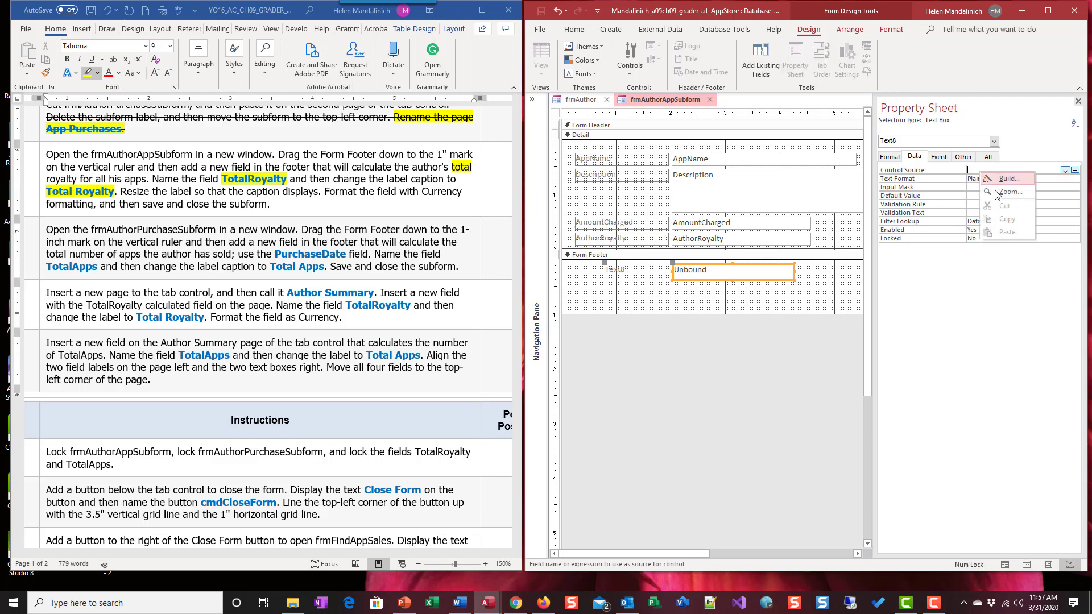
click(1001, 194)
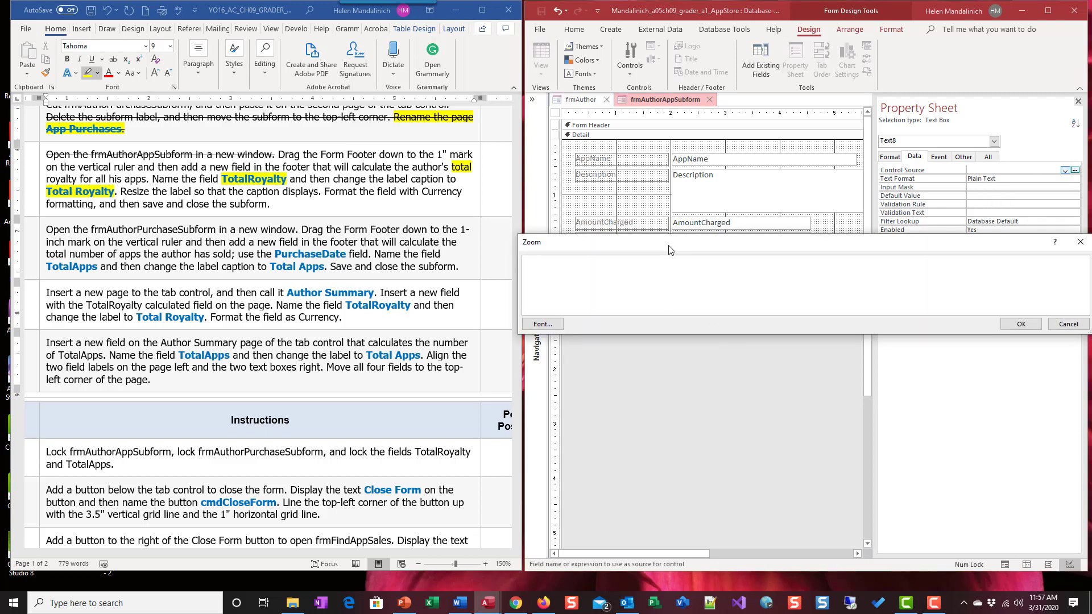
drag(613, 242, 628, 337)
text(=)
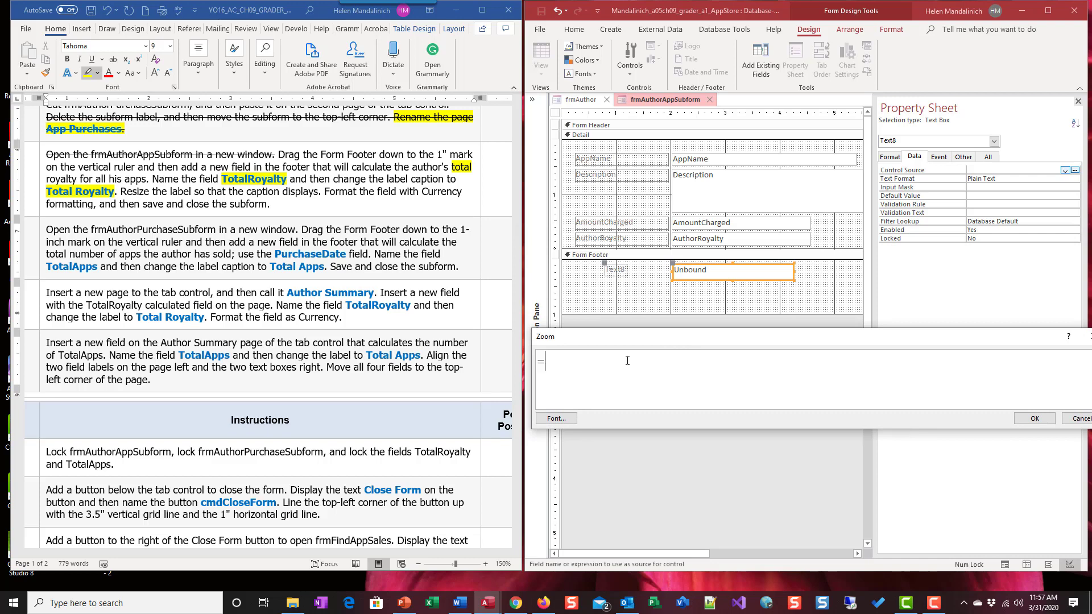
text(SUM([AuthorRoyalty)
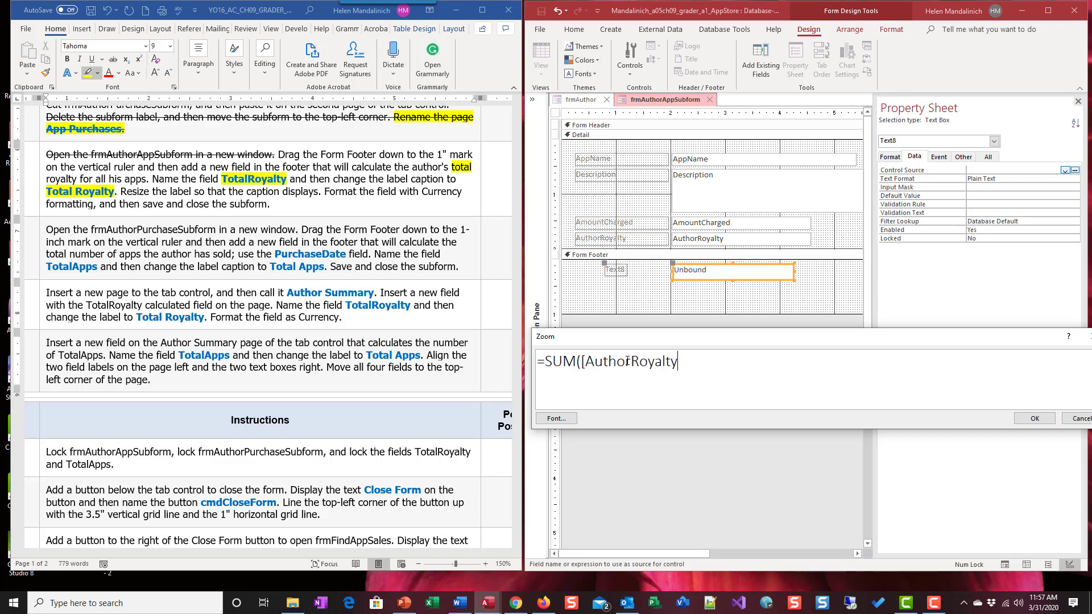
text(]))
click(1035, 419)
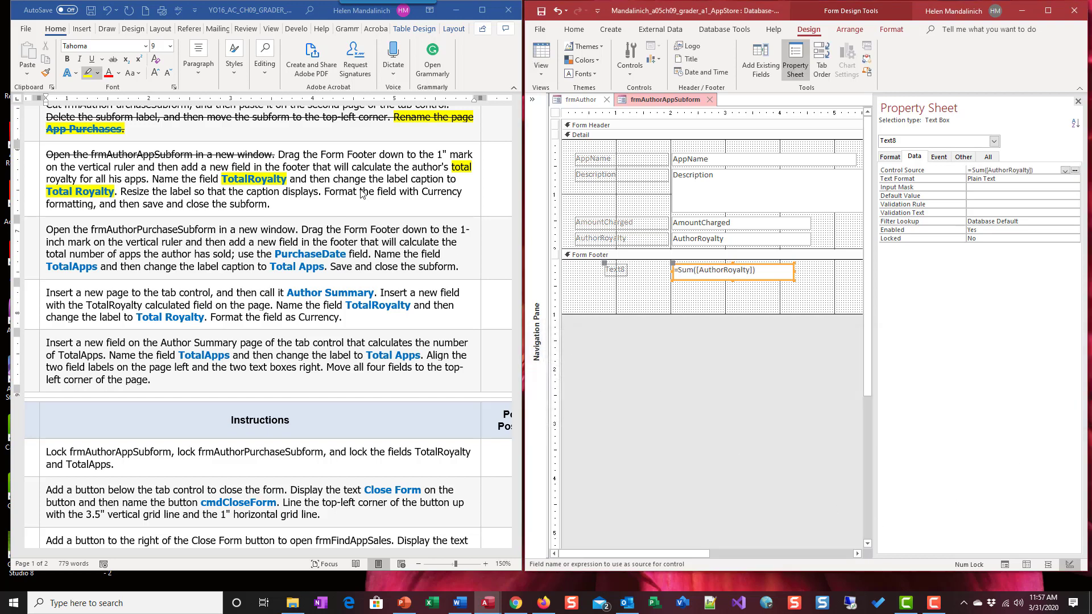
Change the caption of the footer text box's label to Total Royalty.
click(617, 271)
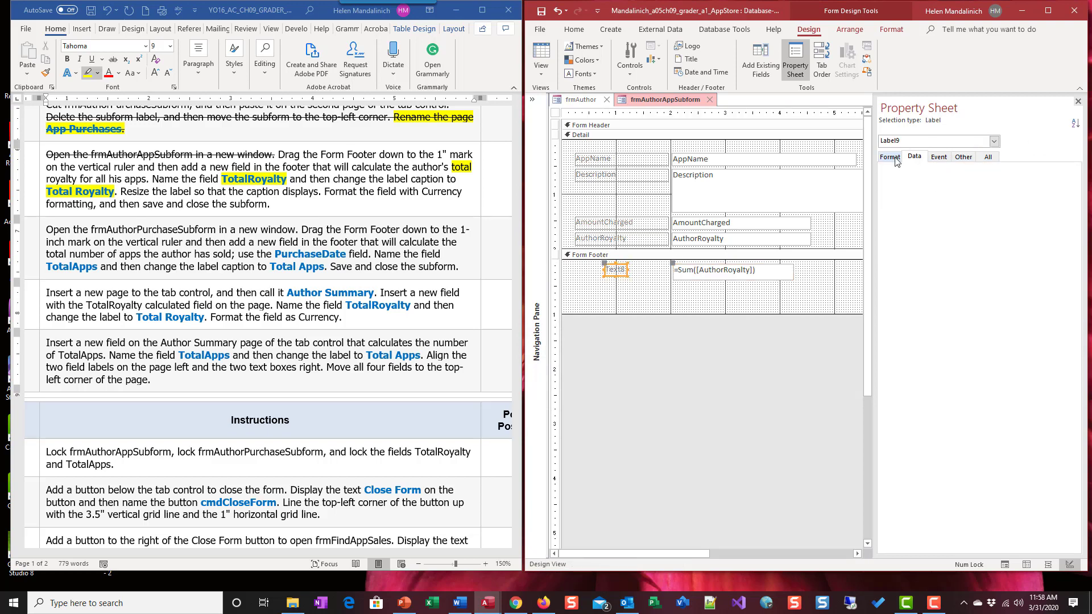
click(995, 159)
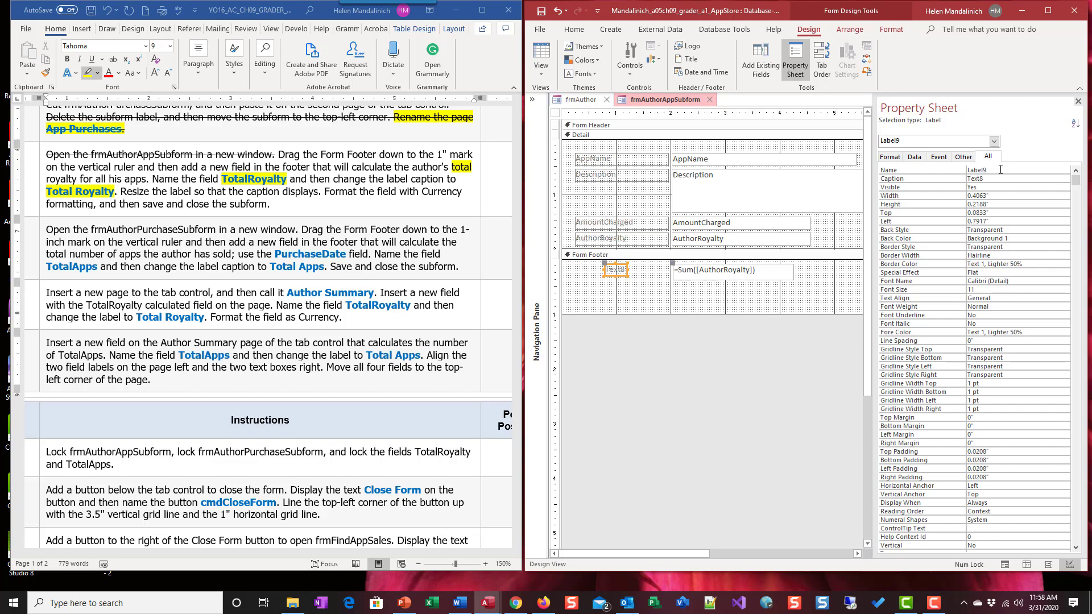
click(997, 180)
text(Total Royalty)
Name the calculated text box in the Form Footer TotalRoyalty.
click(685, 272)
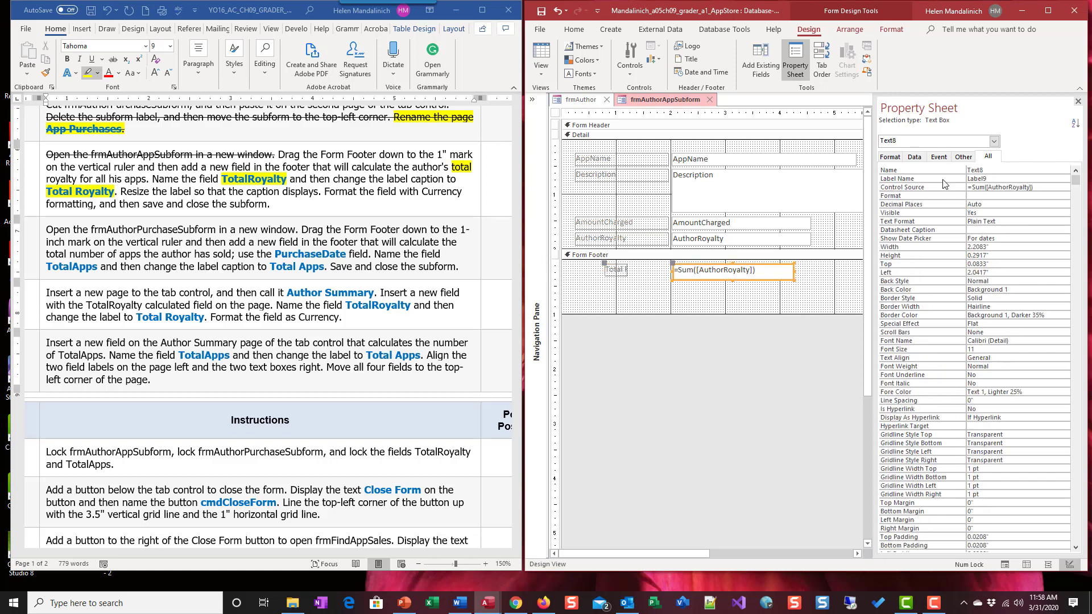
drag(992, 170, 960, 173)
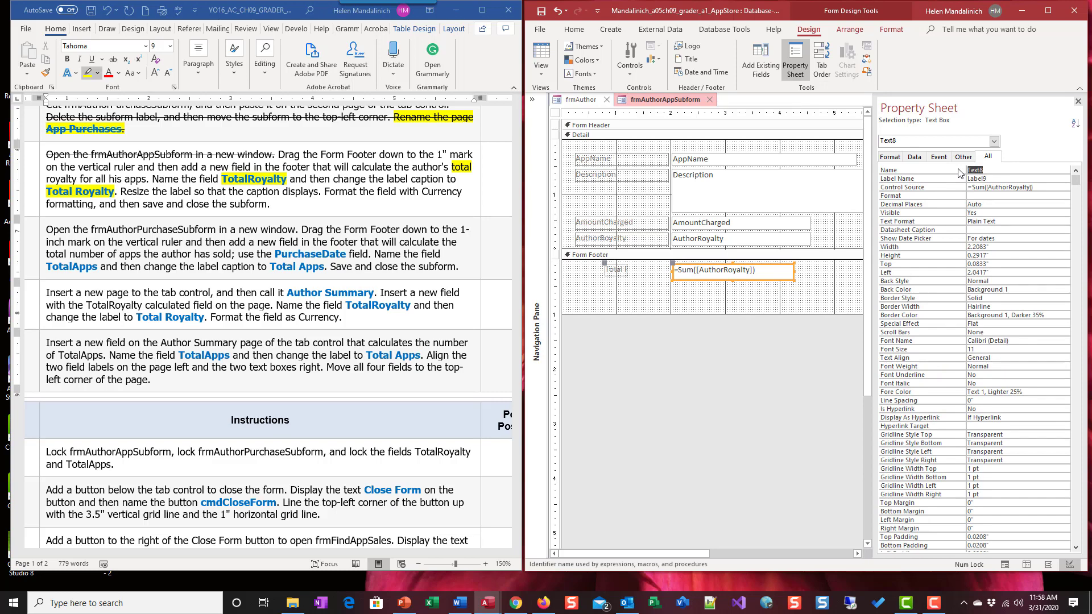
text(TotalRoyalty)
click(984, 229)
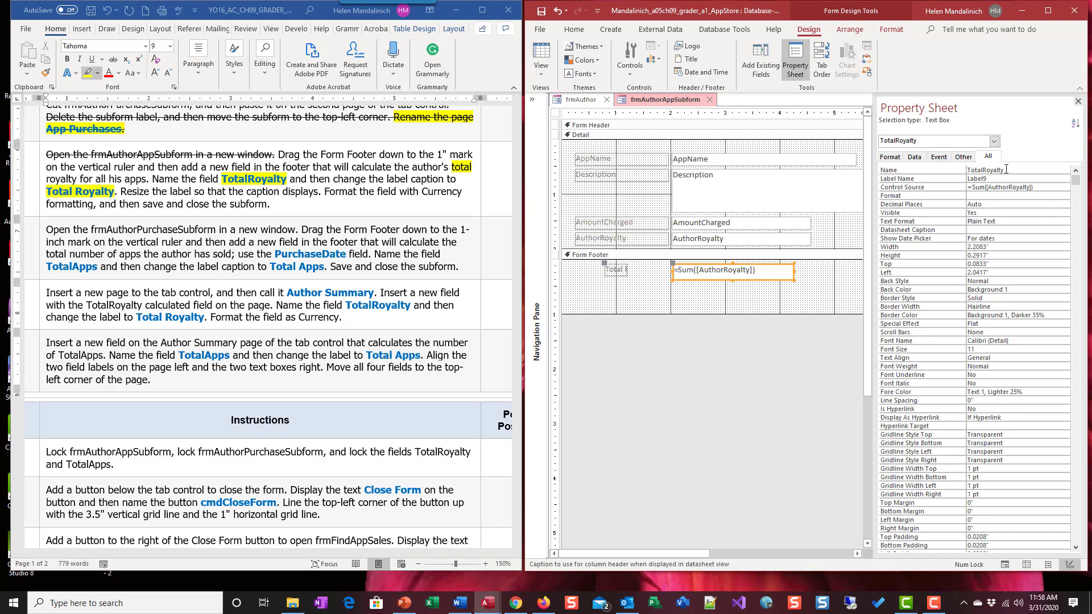
Apply the Currency format to the TotalRoyalty text box in the Form Footer.
click(623, 270)
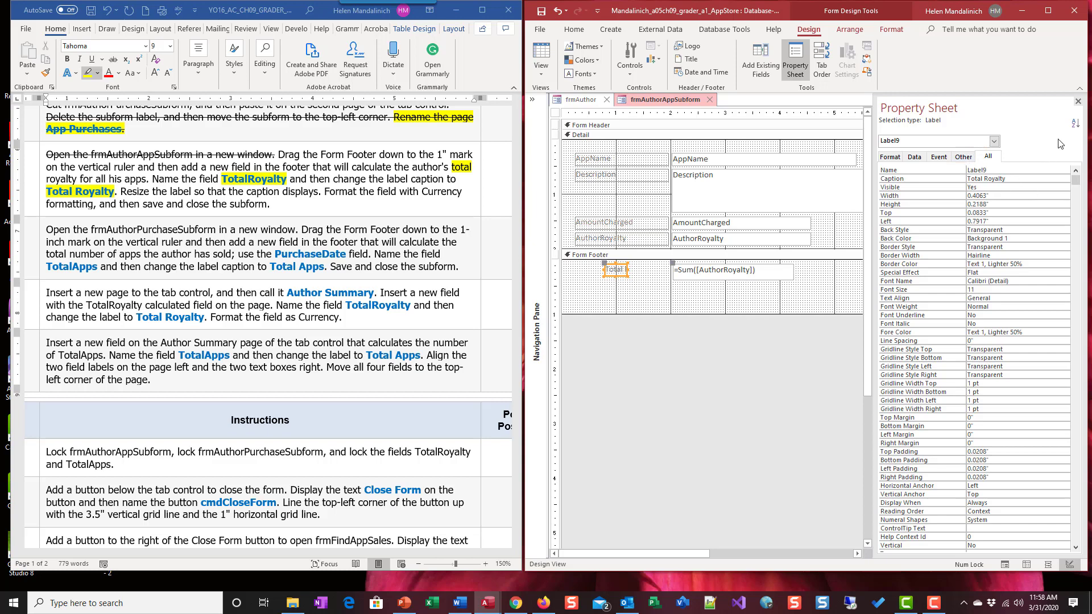
click(336, 214)
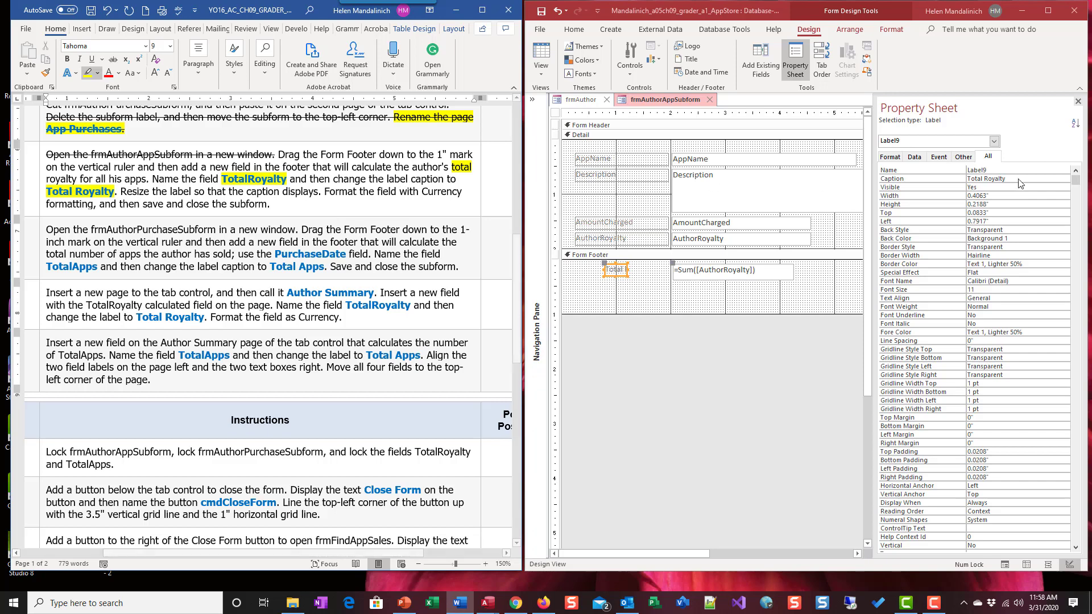
click(780, 271)
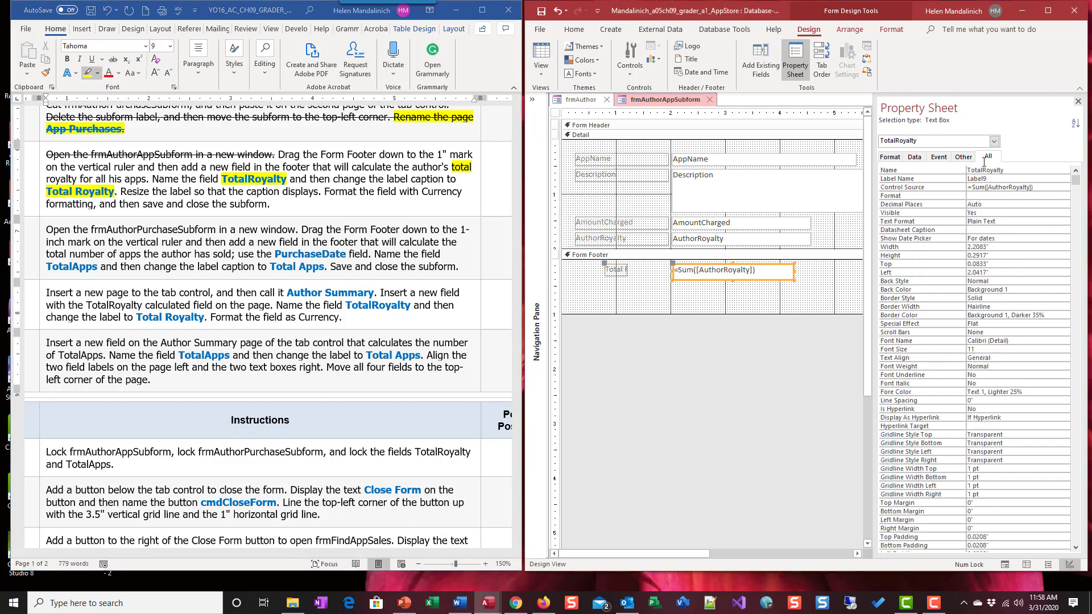
click(1007, 197)
click(1065, 196)
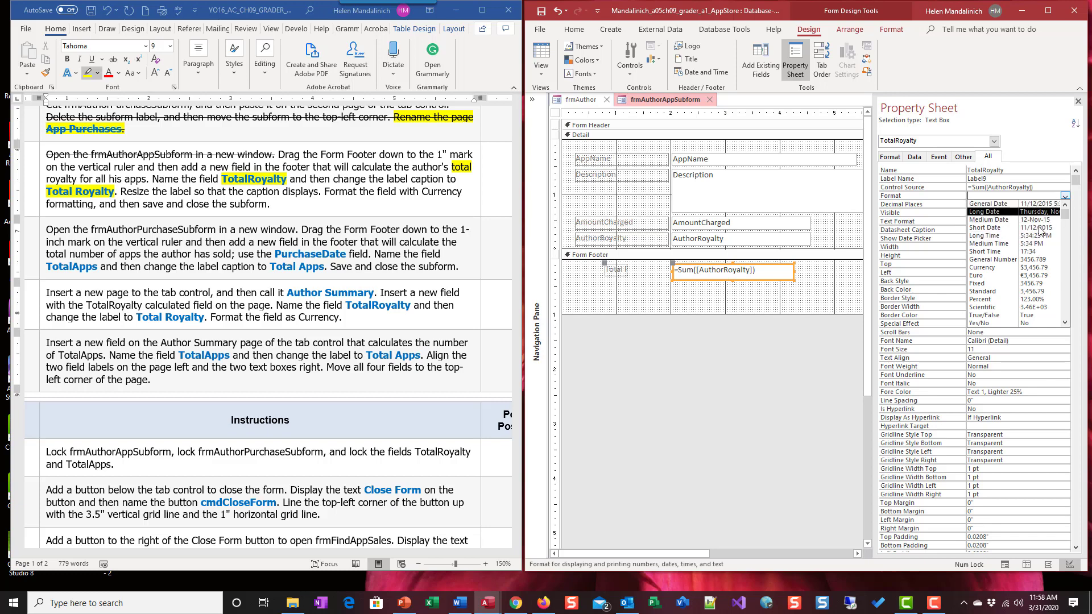
click(1035, 269)
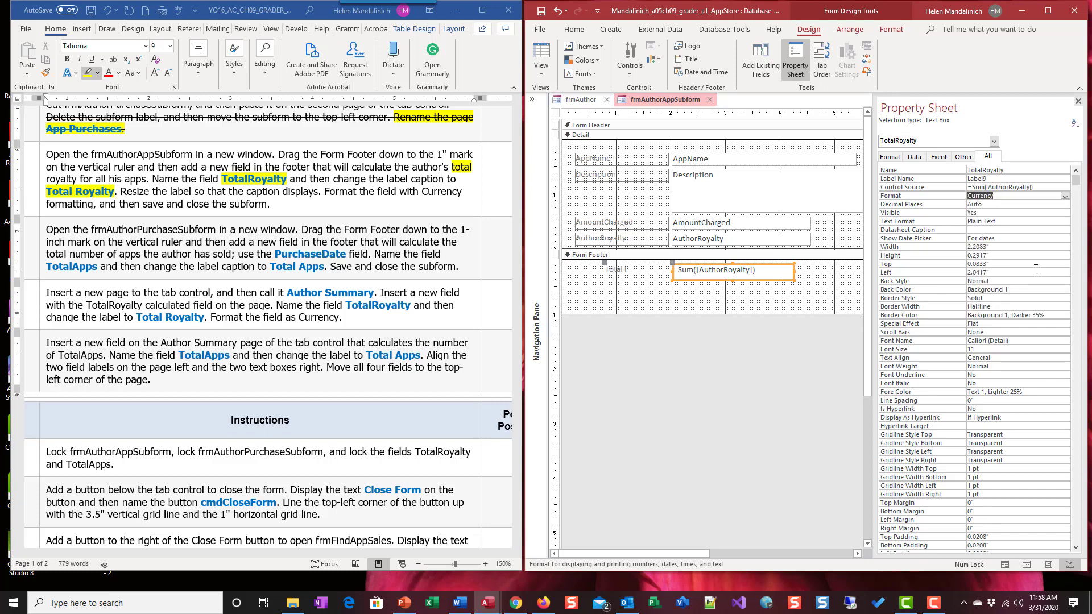
Close the property sheet, then save and close frmAuthorAppSubform.
click(1078, 101)
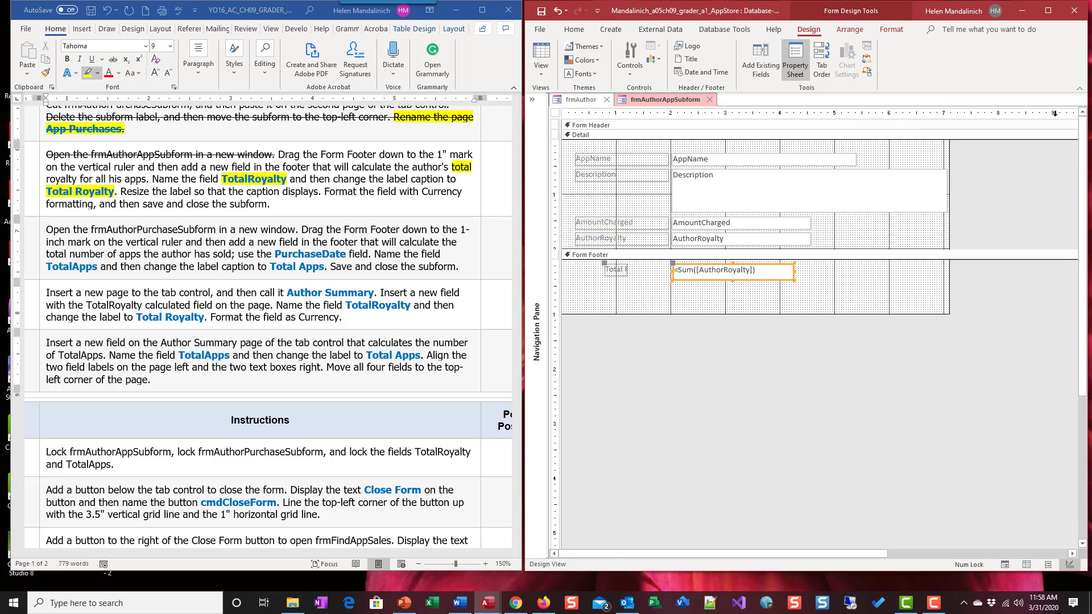
click(544, 12)
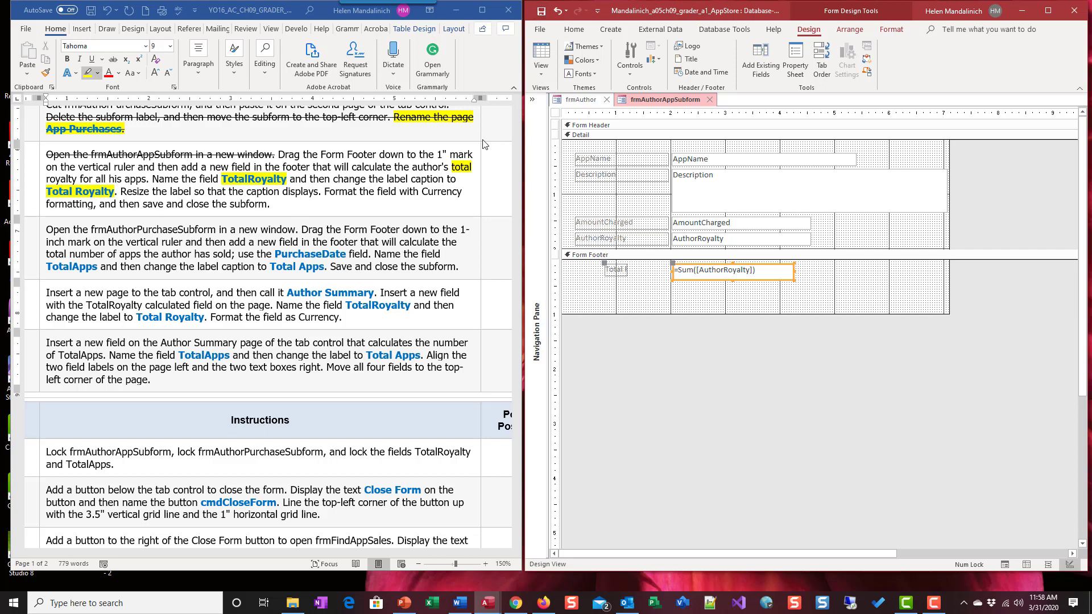
click(715, 101)
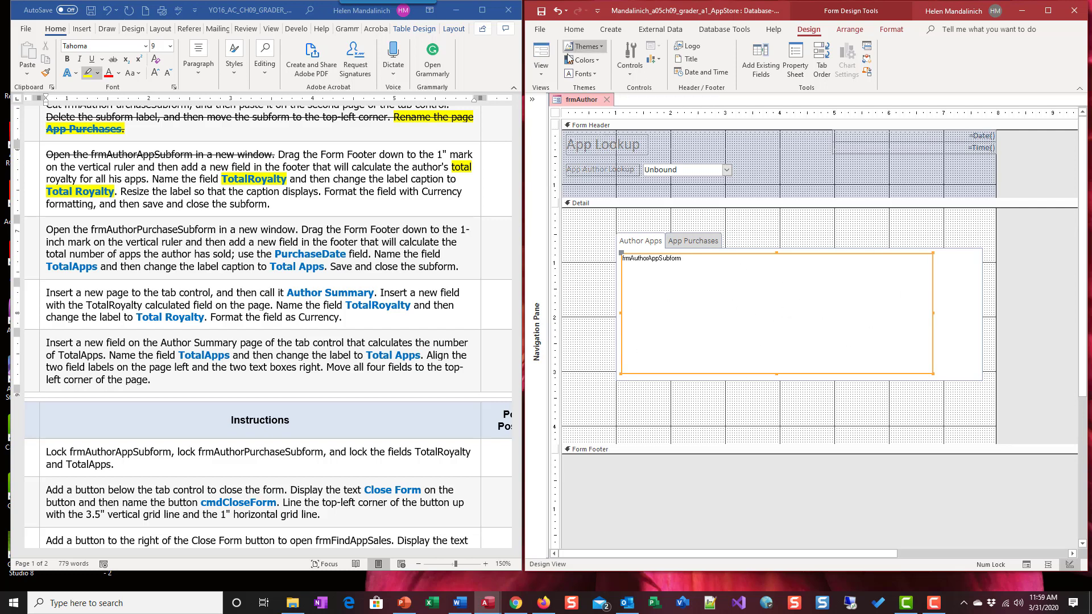
Check the Author Apps page of frmAuthor in Form View and return to Design View.
click(542, 59)
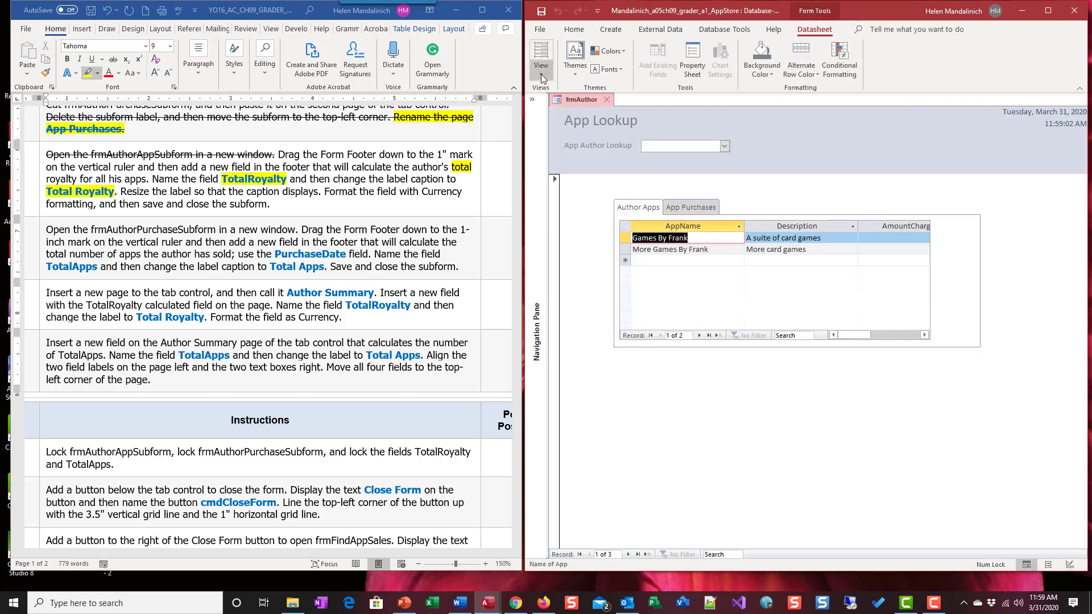
click(541, 74)
click(547, 149)
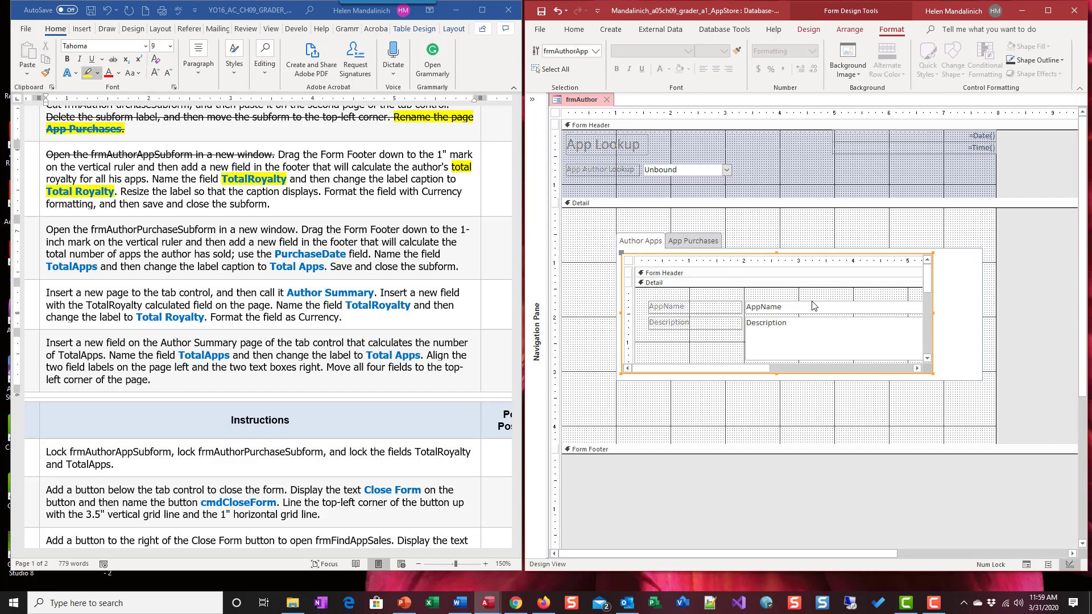
In the Word instructions, strike through the rest of the frmAuthorAppSubform paragraph, from "Drag the Form Footer" to "close the subform.".
click(293, 199)
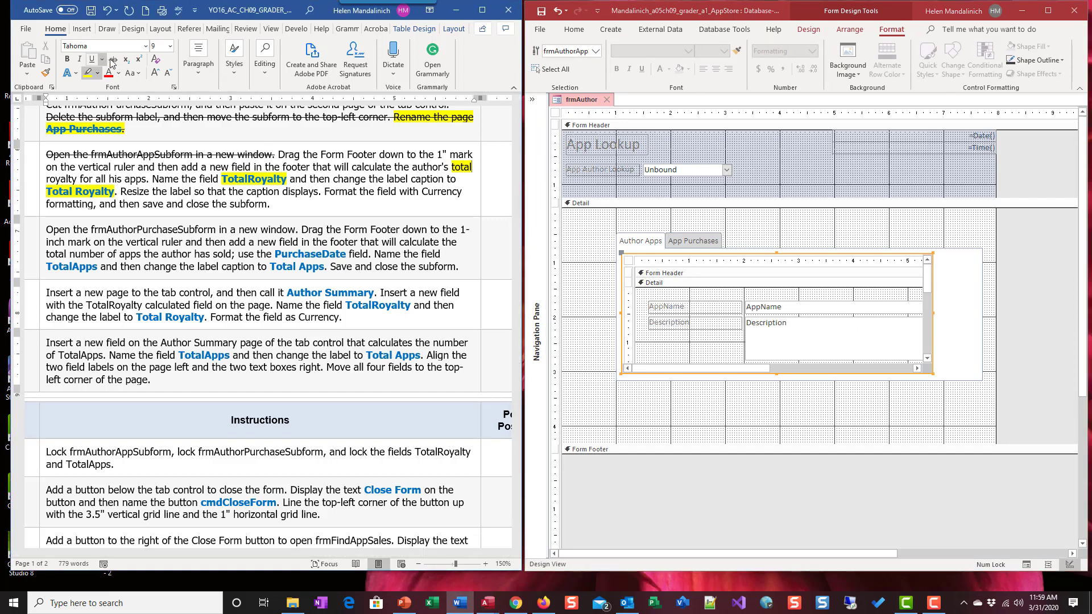
key(Escape)
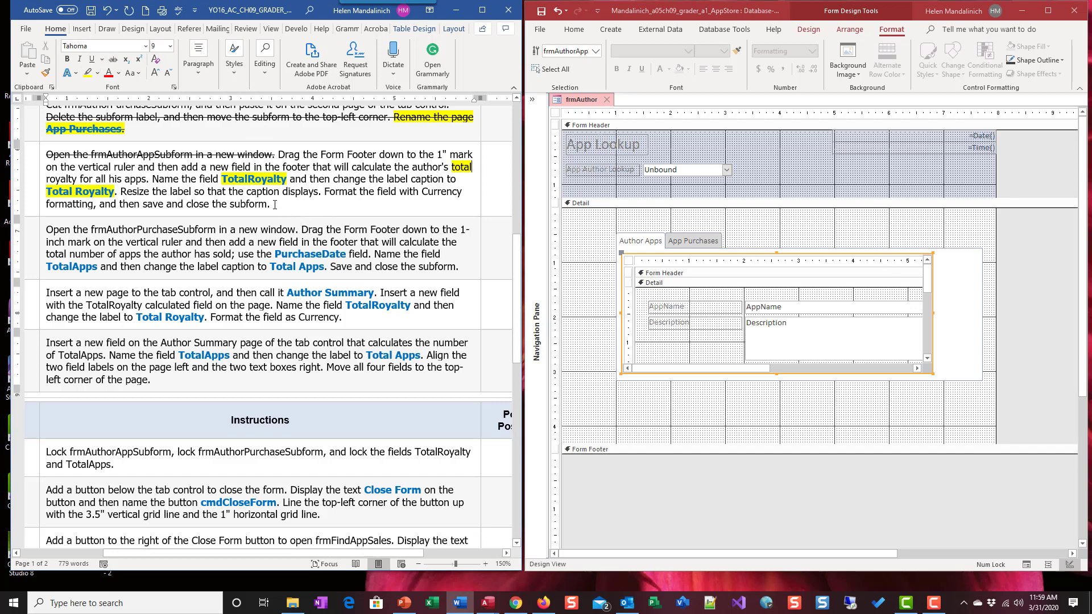
drag(275, 205, 277, 154)
click(114, 60)
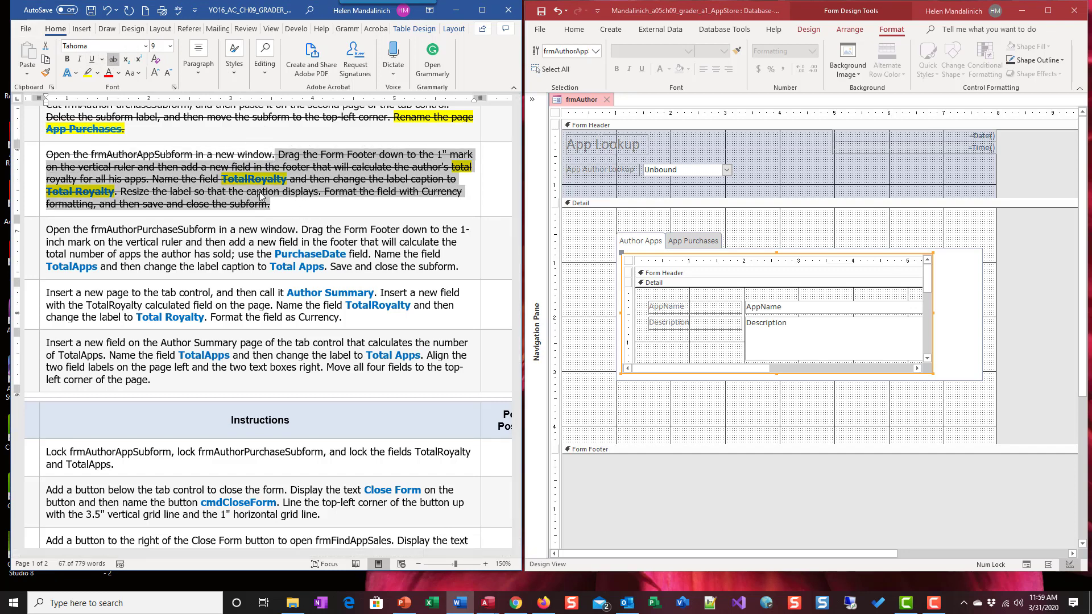
scroll(290, 290, down, 2)
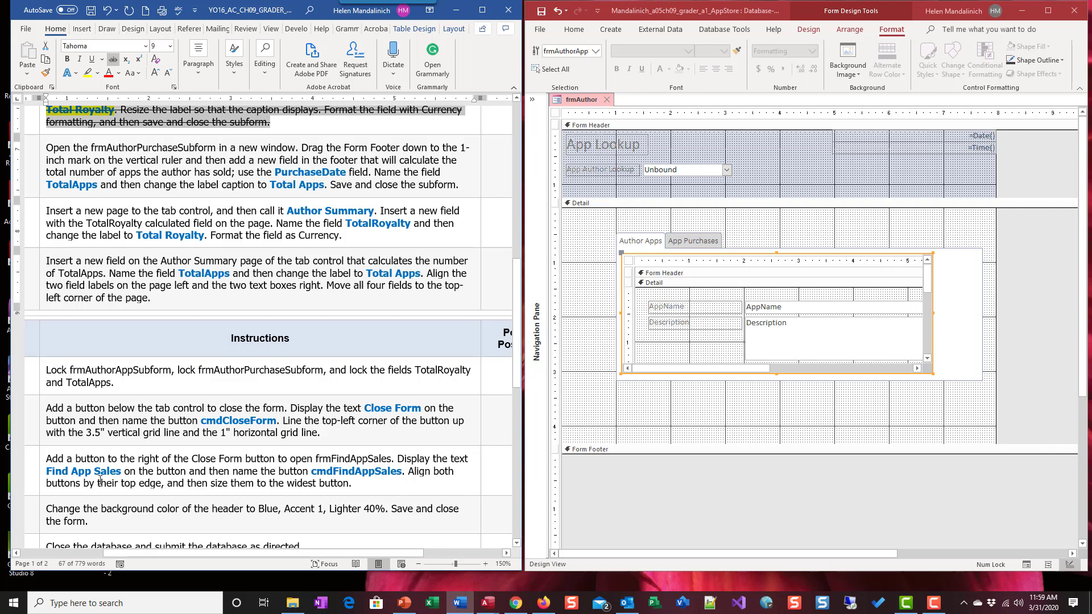
scroll(250, 554, right, 1)
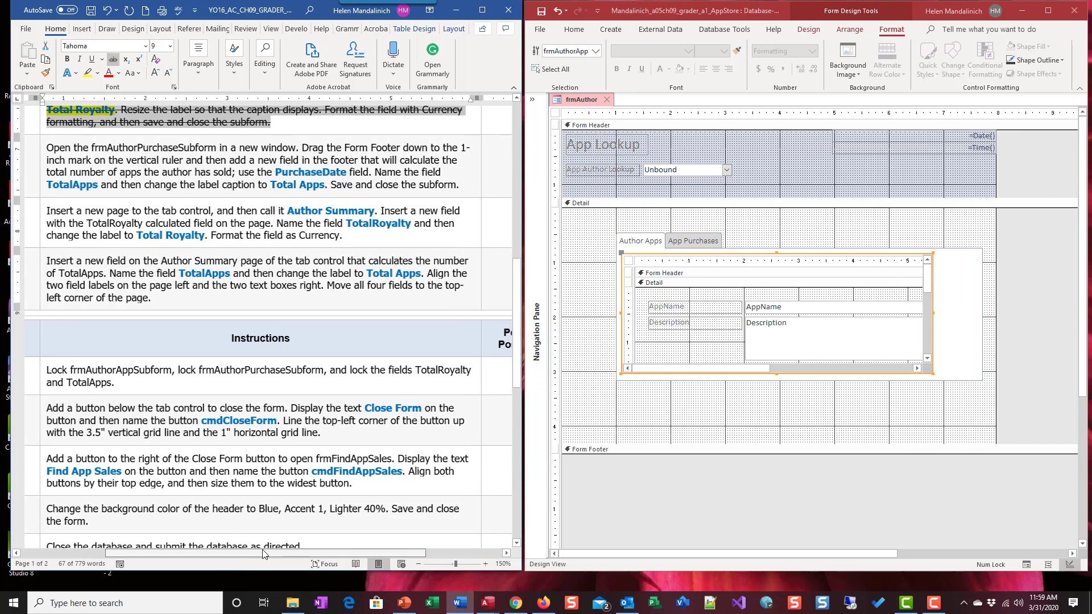